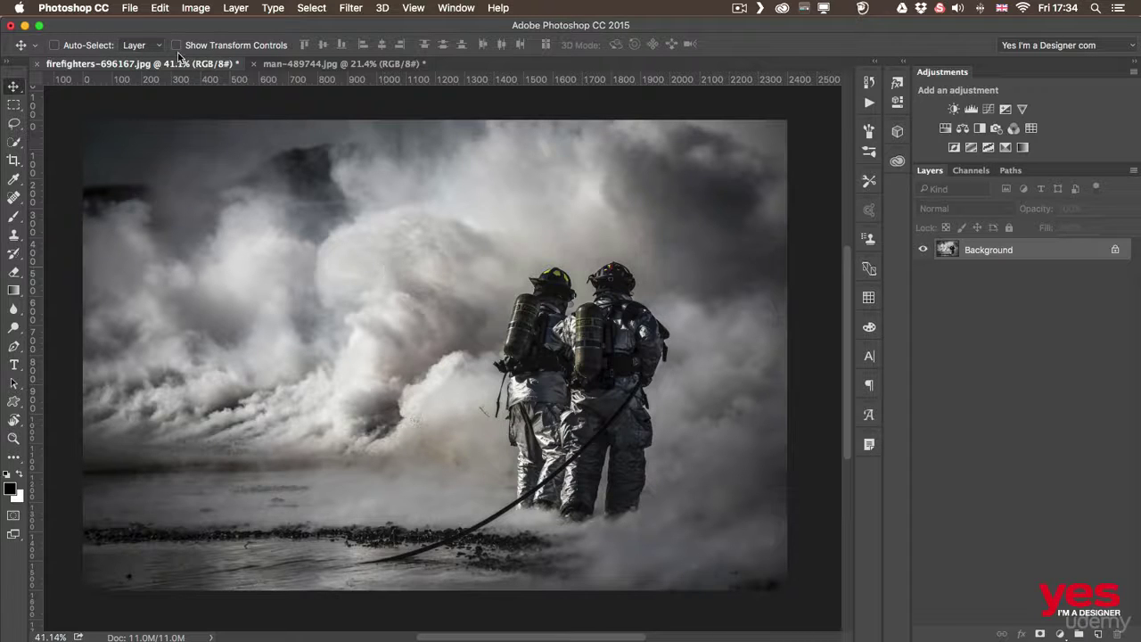
Step: Place grunge frame.png as an embedded object in the firefighters image and stretch it to cover the whole canvas
{"action": "left_click", "coordinate": [132, 8]}
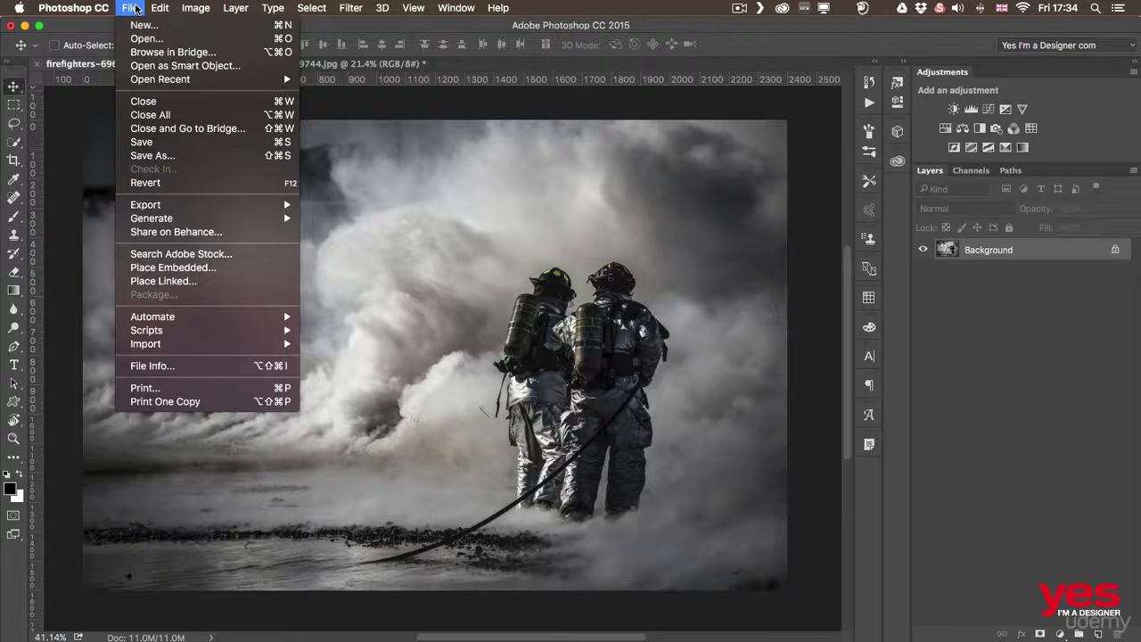
{"action": "left_click", "coordinate": [180, 270]}
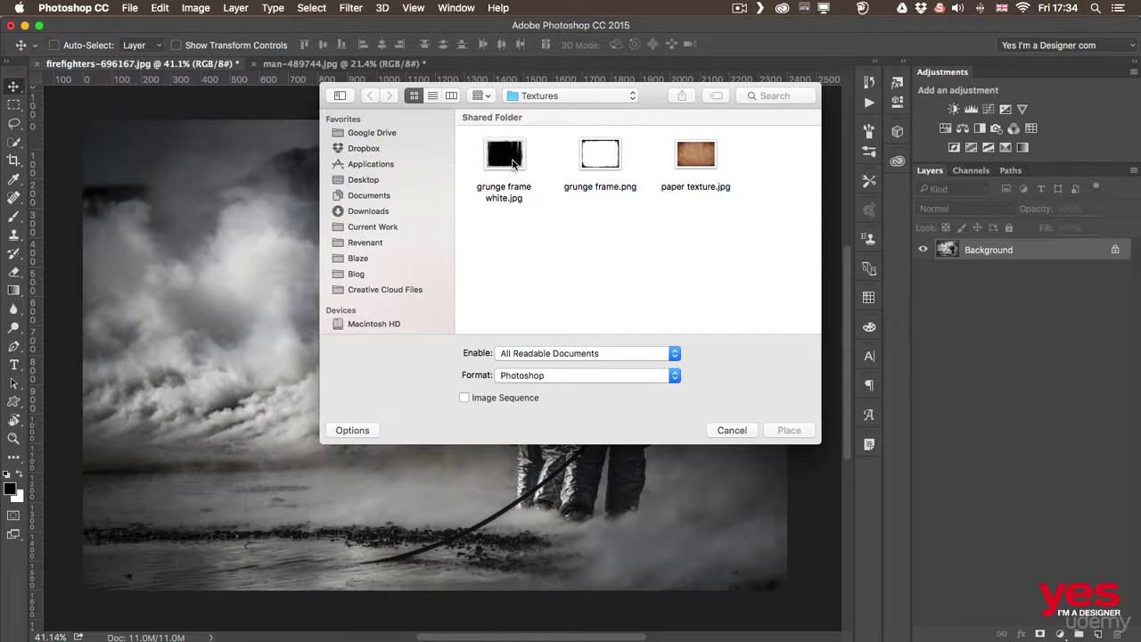
{"action": "left_click", "coordinate": [589, 161]}
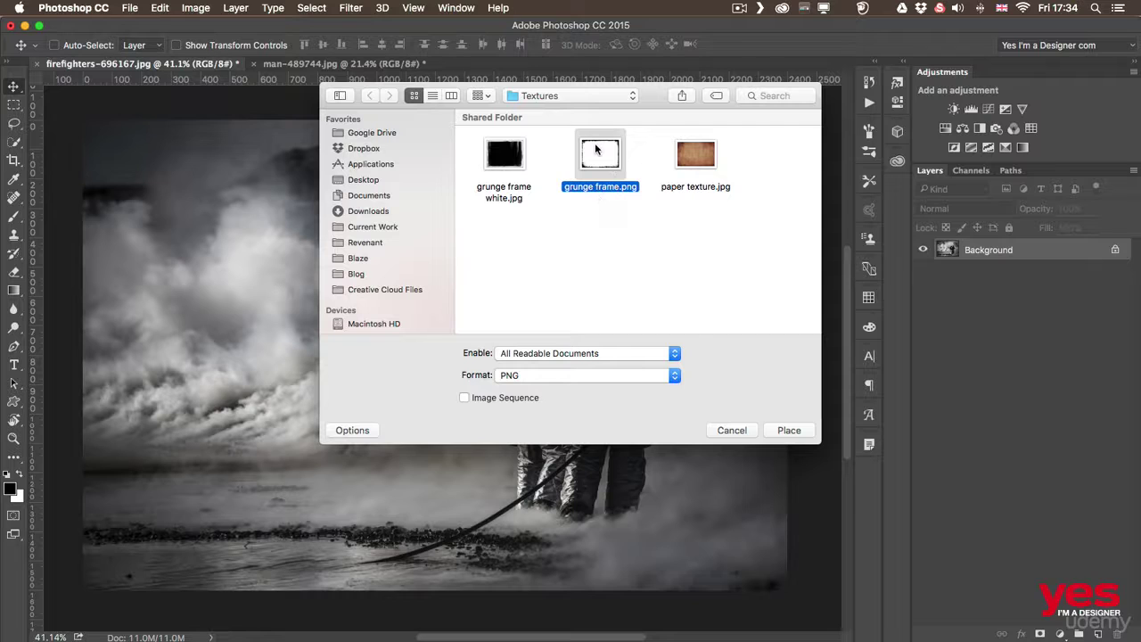
{"action": "left_click", "coordinate": [788, 430]}
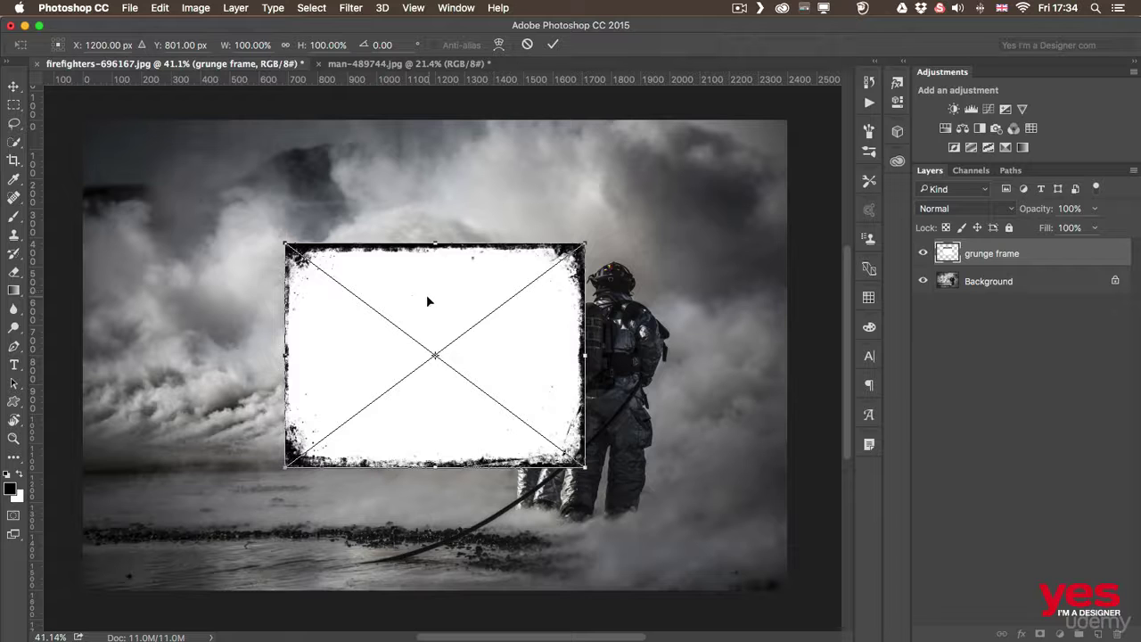
{"action": "left_click_drag", "start_coordinate": [424, 301], "coordinate": [224, 175]}
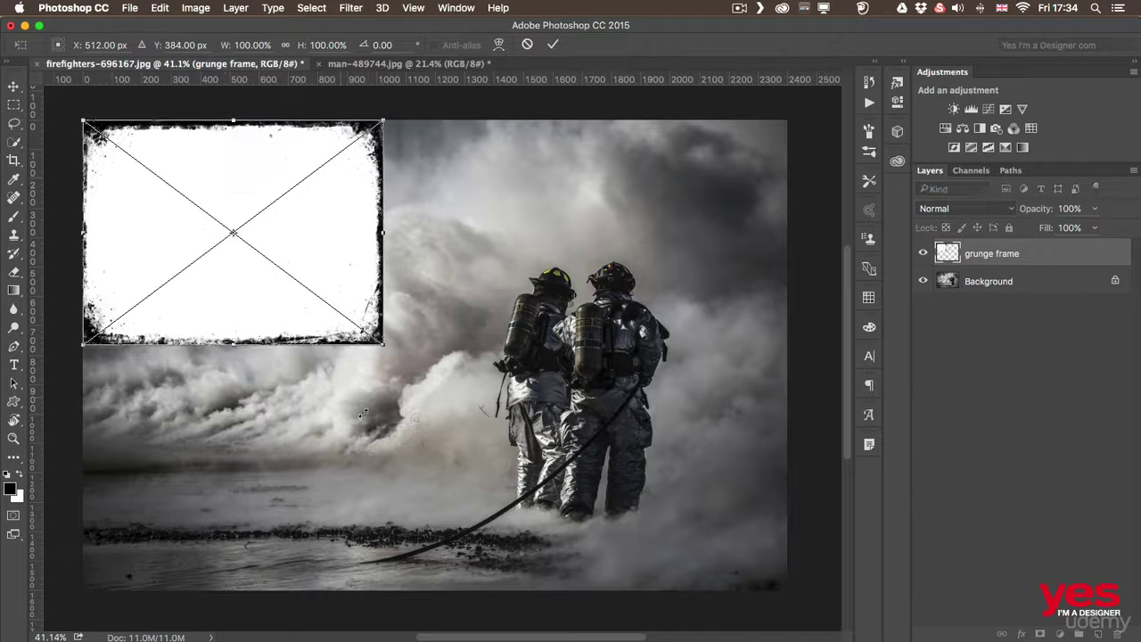
{"action": "left_click_drag", "start_coordinate": [383, 343], "coordinate": [788, 591]}
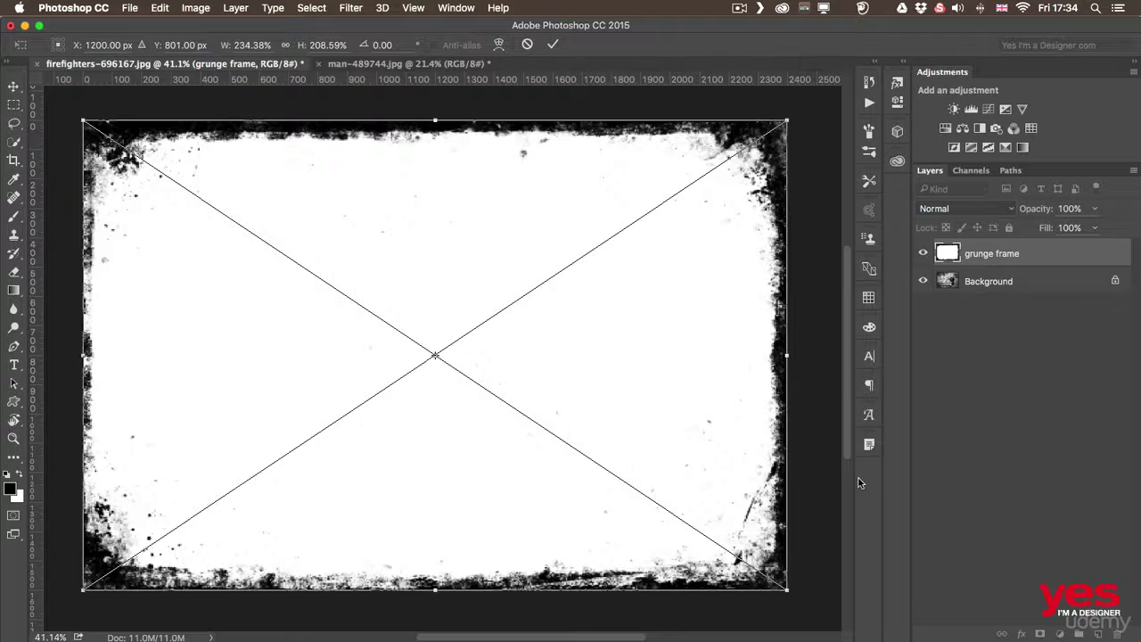
{"action": "key", "text": "Return"}
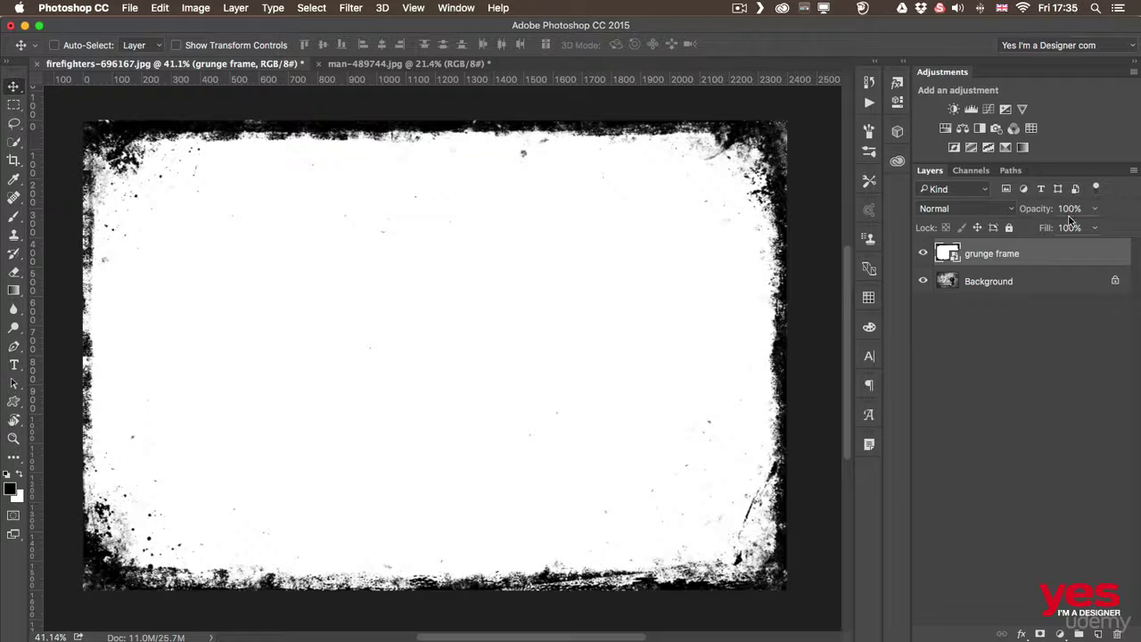
Step: Try the grunge frame layer at 42% opacity, restore it to 100% and set its blending mode to Multiply
{"action": "left_click_drag", "start_coordinate": [1032, 210], "coordinate": [992, 214]}
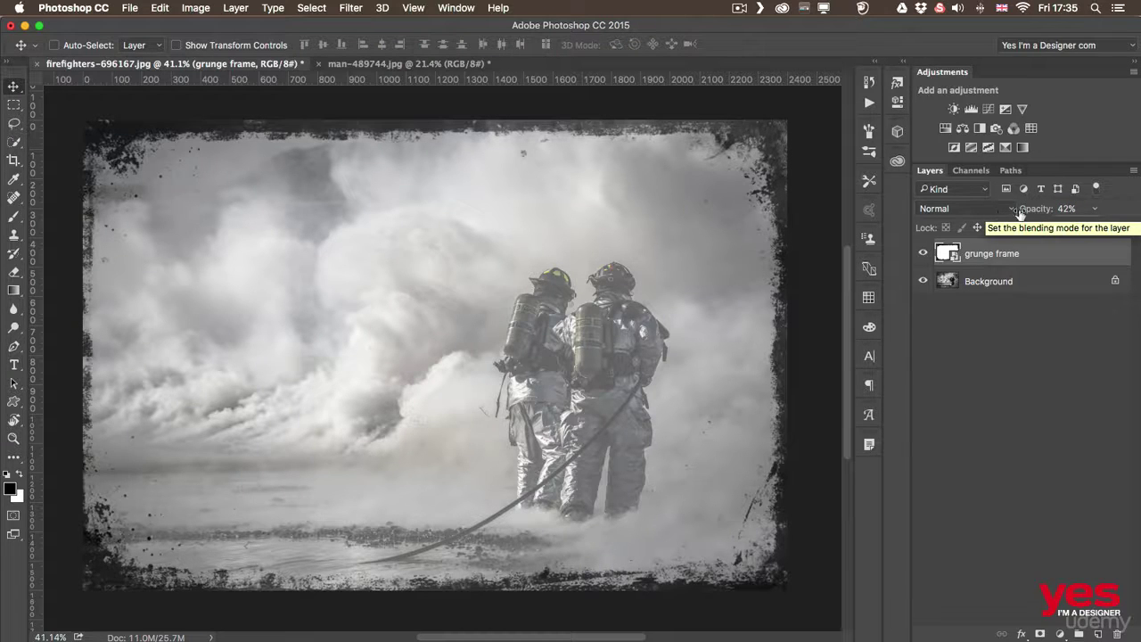
{"action": "left_click_drag", "start_coordinate": [1031, 212], "coordinate": [1108, 214]}
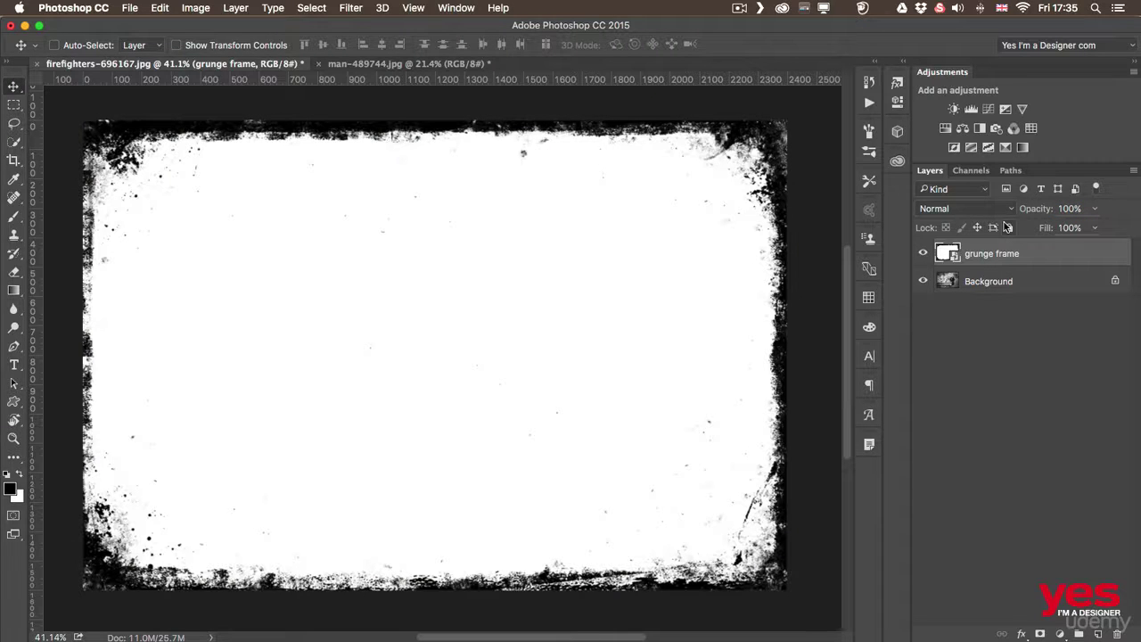
{"action": "left_click", "coordinate": [962, 214]}
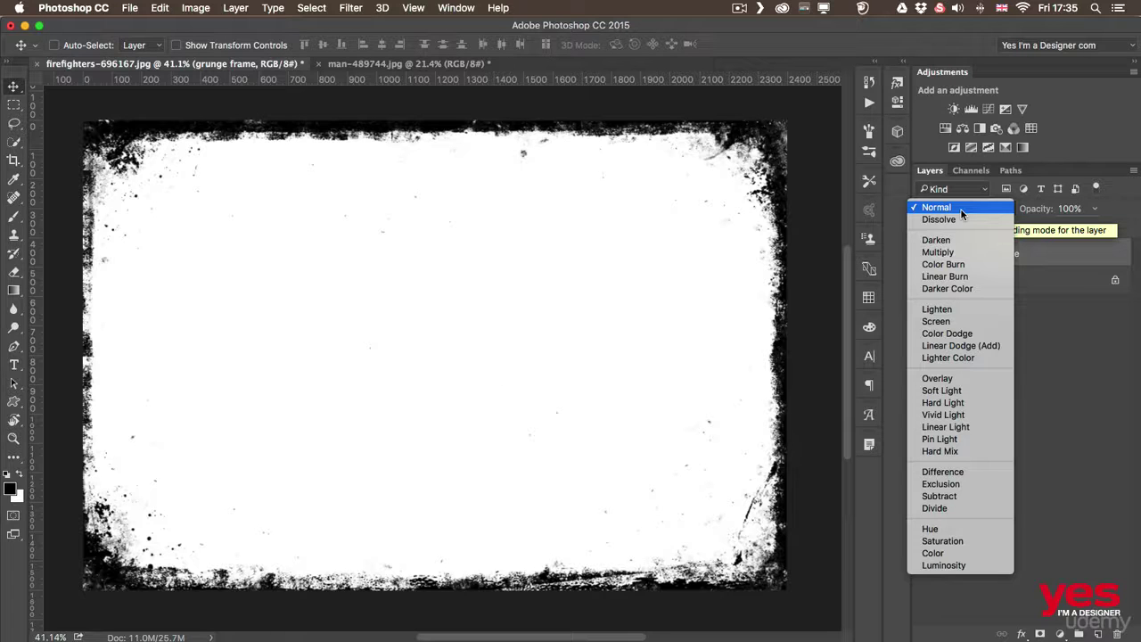
{"action": "left_click", "coordinate": [938, 253]}
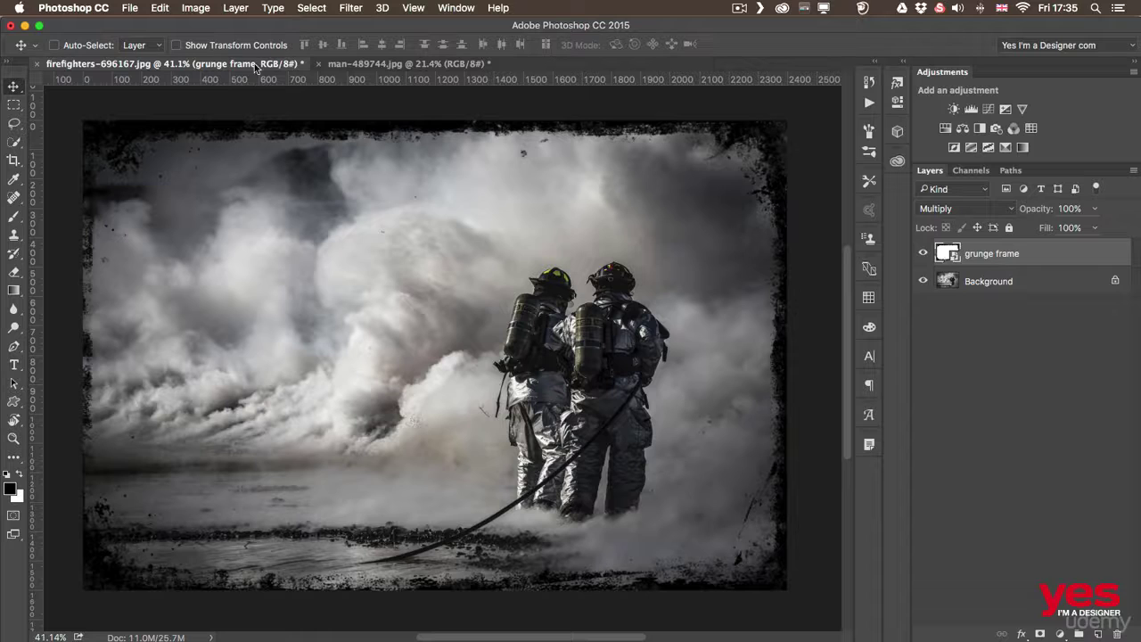
Step: In man-489744.jpg, place grunge frame white.jpg as an embedded object and stretch it to cover the whole canvas
{"action": "left_click", "coordinate": [382, 66]}
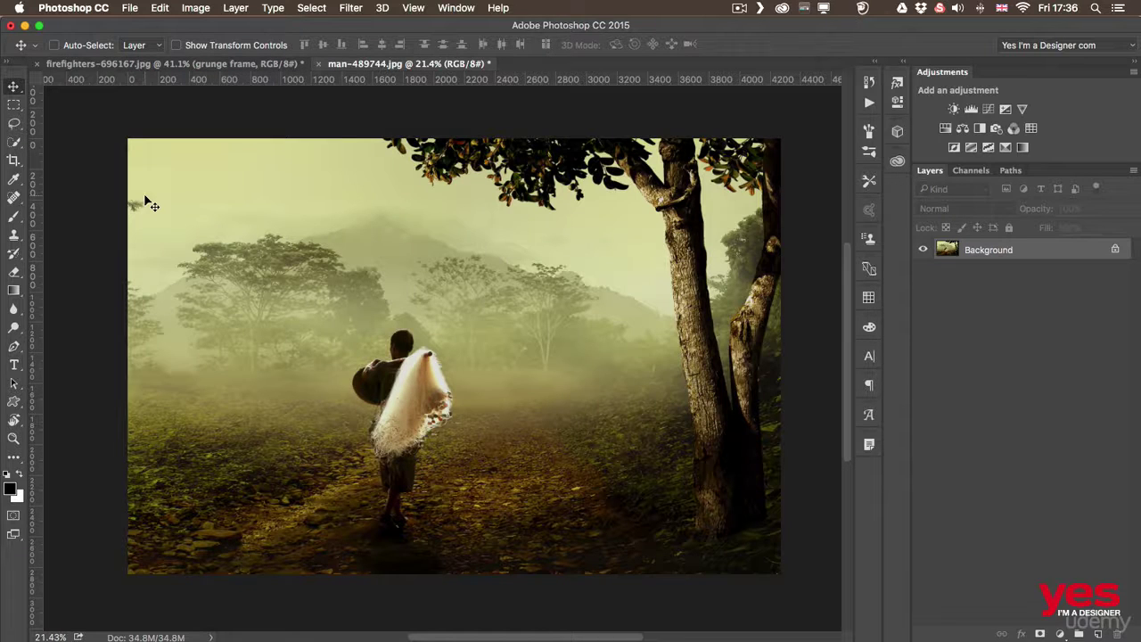
{"action": "left_click", "coordinate": [129, 7]}
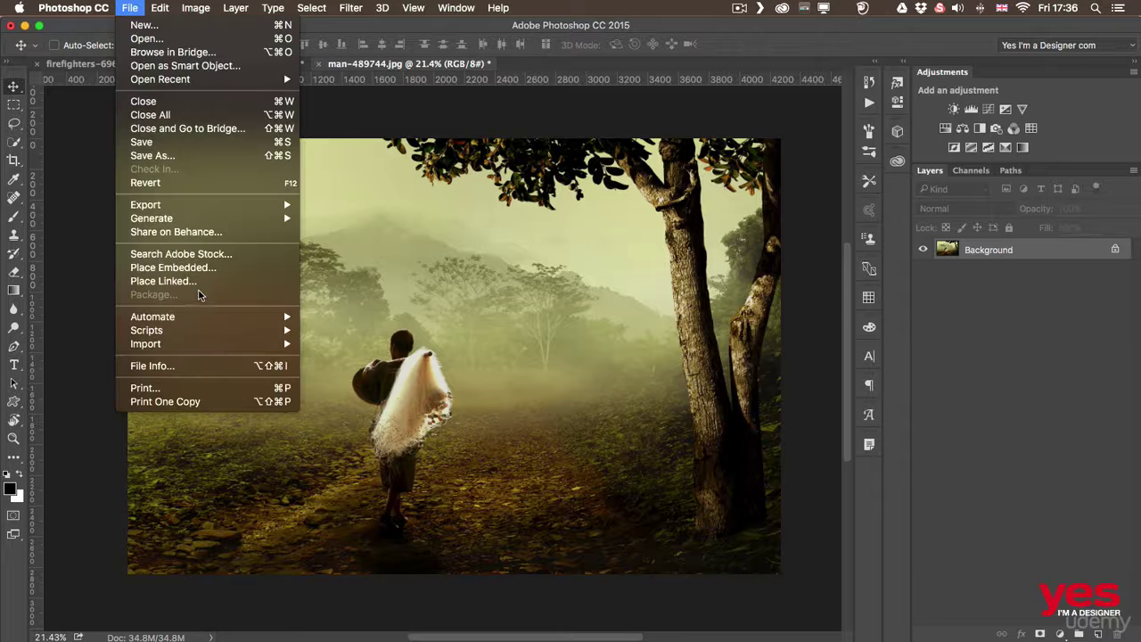
{"action": "left_click", "coordinate": [191, 267]}
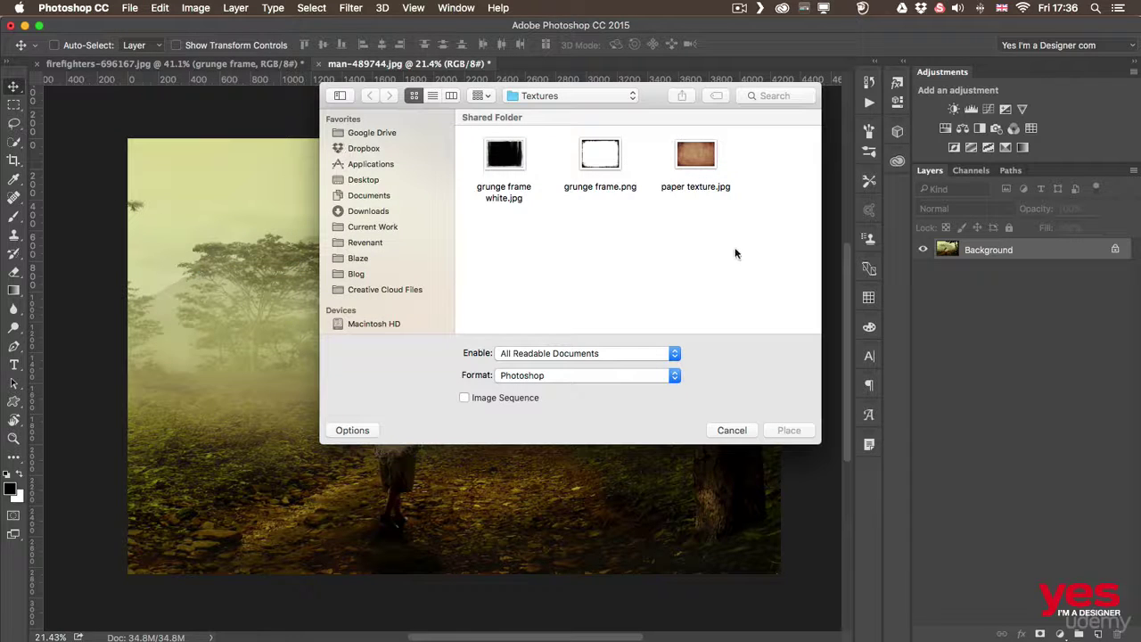
{"action": "left_click", "coordinate": [502, 159]}
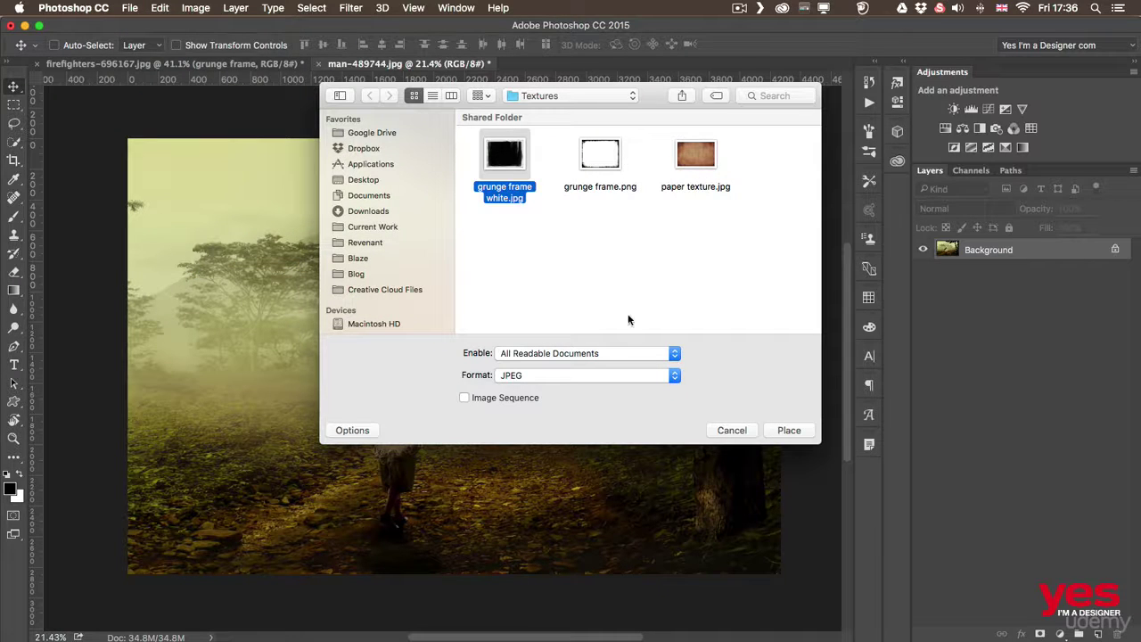
{"action": "left_click", "coordinate": [788, 430]}
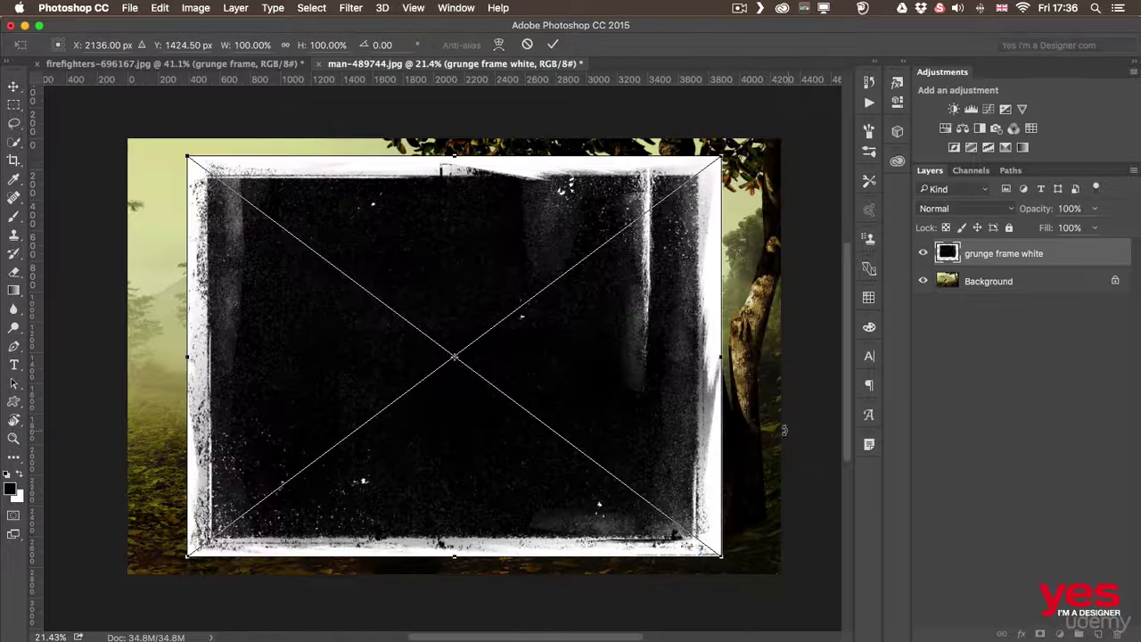
{"action": "left_click_drag", "start_coordinate": [257, 252], "coordinate": [198, 233]}
{"action": "left_click_drag", "start_coordinate": [661, 537], "coordinate": [778, 565]}
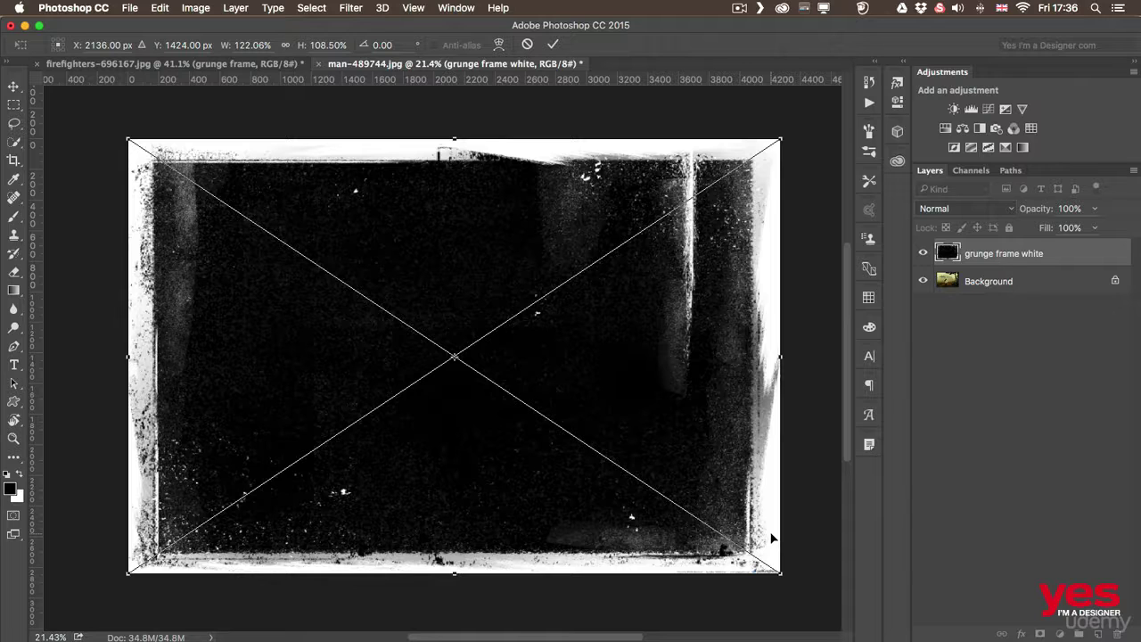
{"action": "key", "text": "Return"}
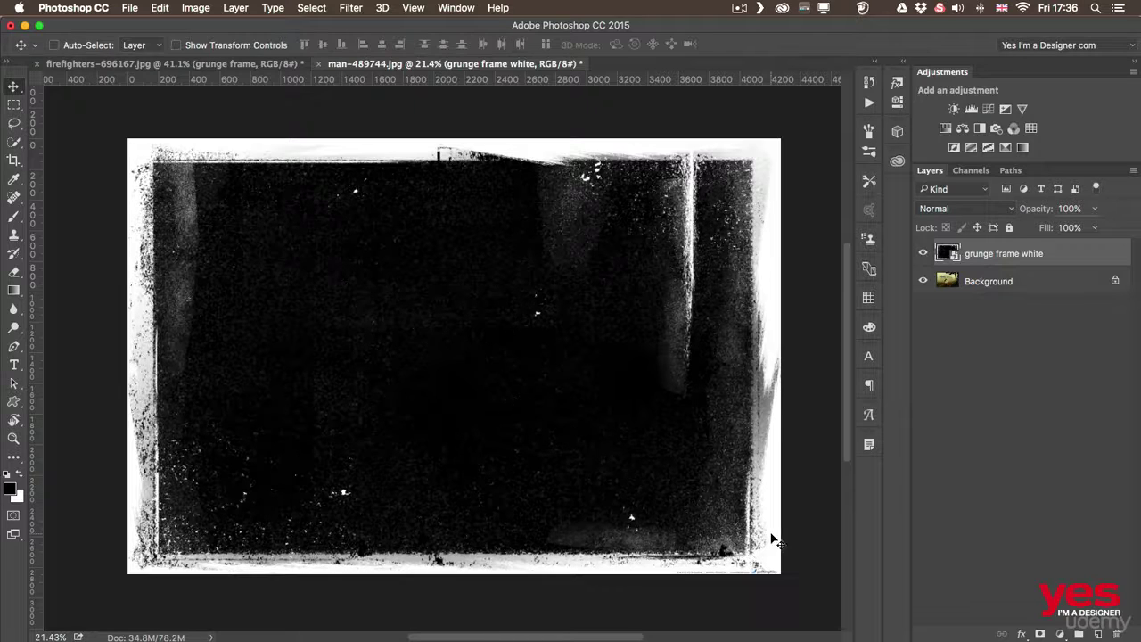
Step: Try the Multiply blending mode on the grunge frame white layer, and switch it to Screen
{"action": "left_click", "coordinate": [947, 210]}
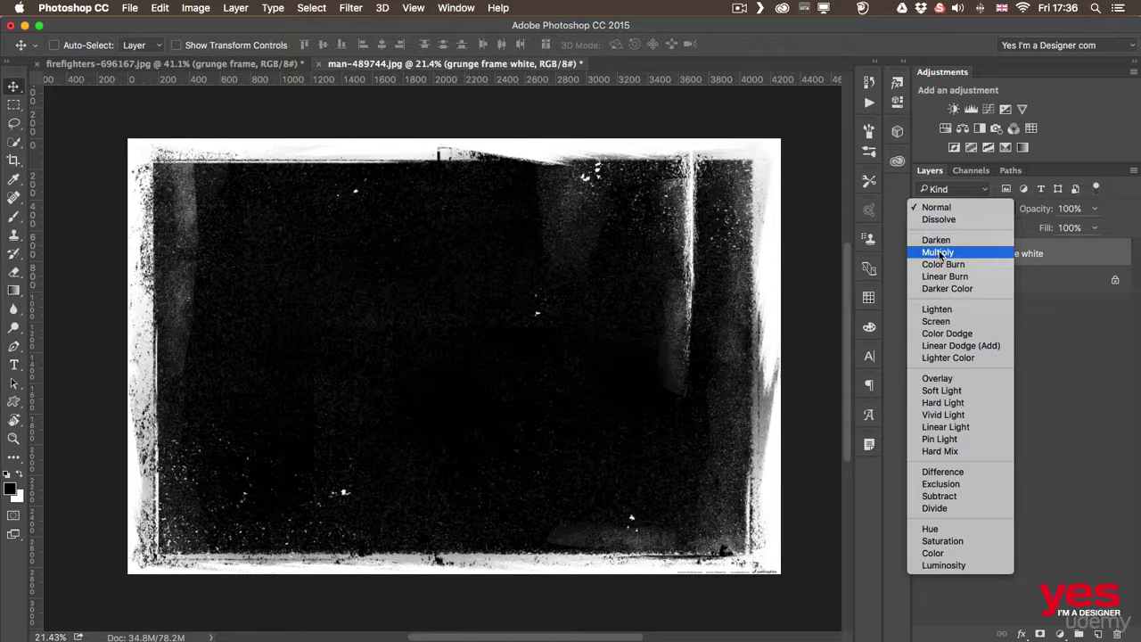
{"action": "left_click", "coordinate": [939, 255]}
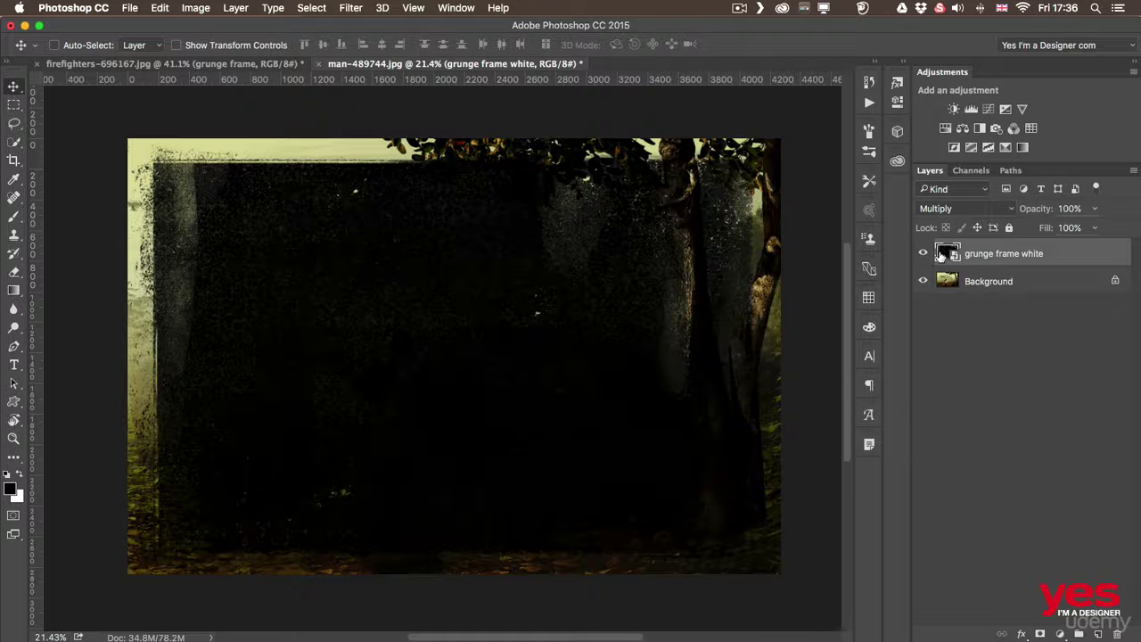
{"action": "left_click", "coordinate": [939, 208]}
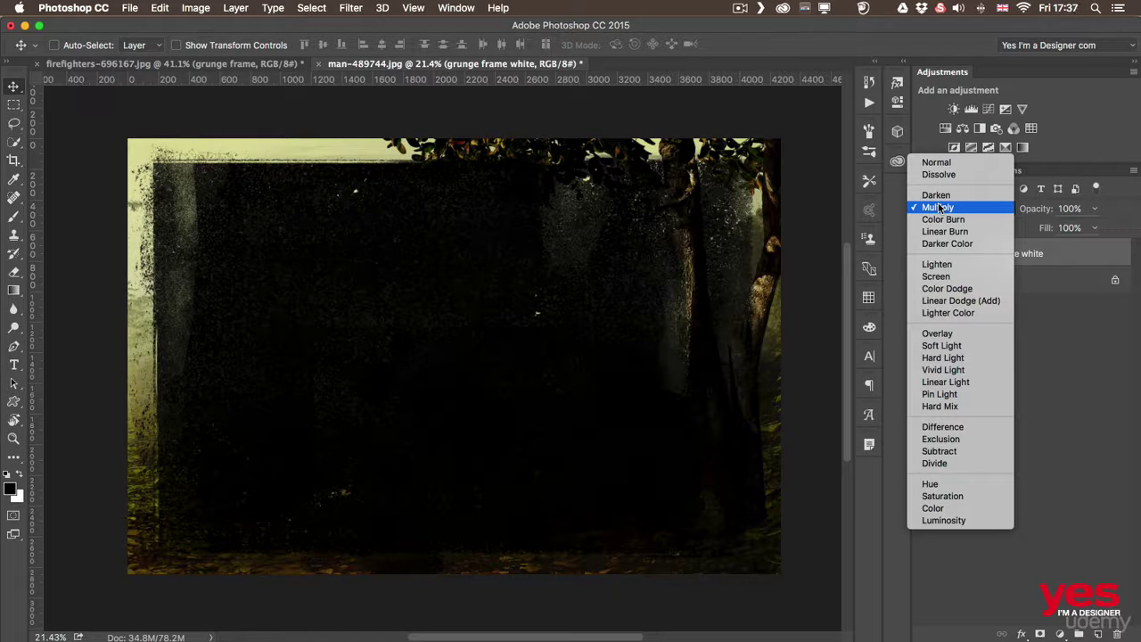
{"action": "left_click", "coordinate": [938, 276]}
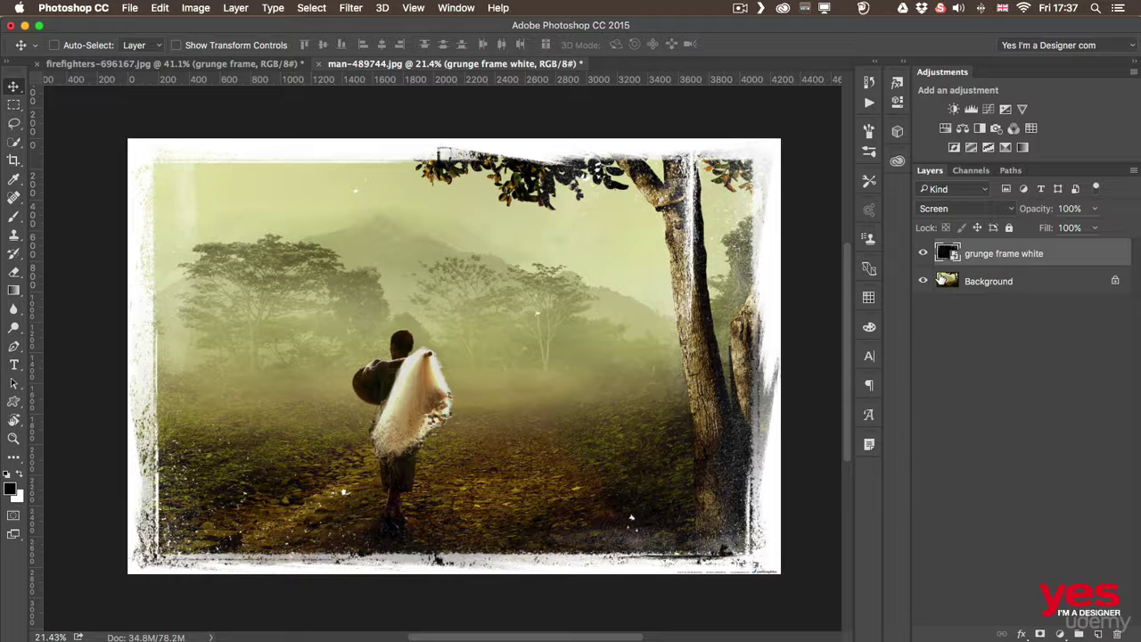
Step: Invert the colours of the grunge frame white layer and set its blending mode to Multiply
{"action": "left_click", "coordinate": [201, 9]}
{"action": "mouse_move", "coordinate": [218, 47]}
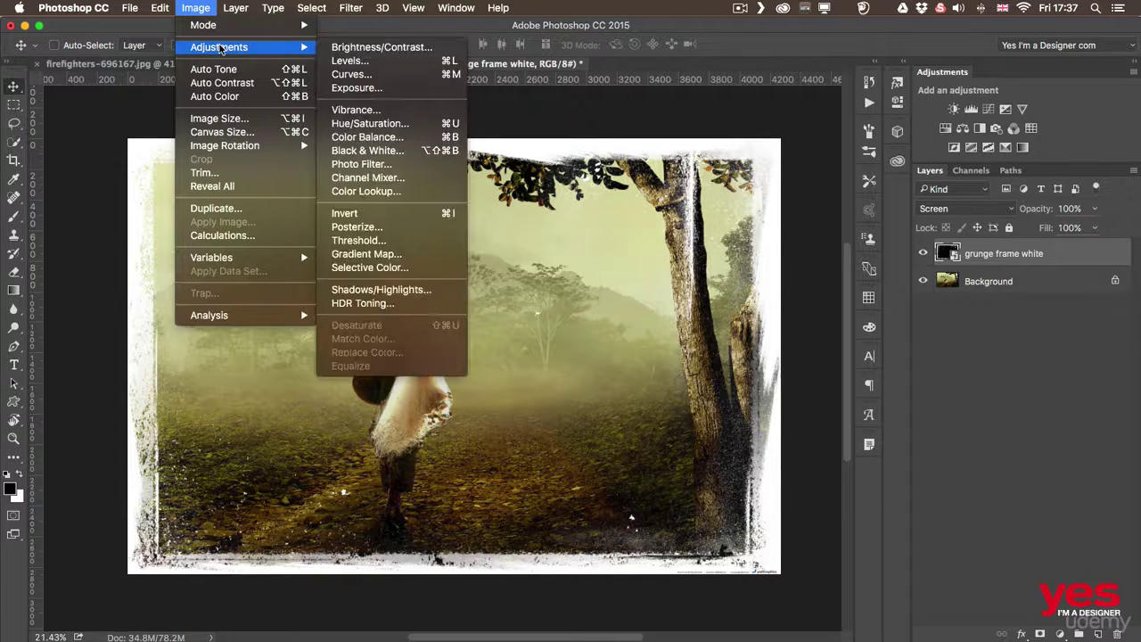
{"action": "left_click", "coordinate": [406, 213]}
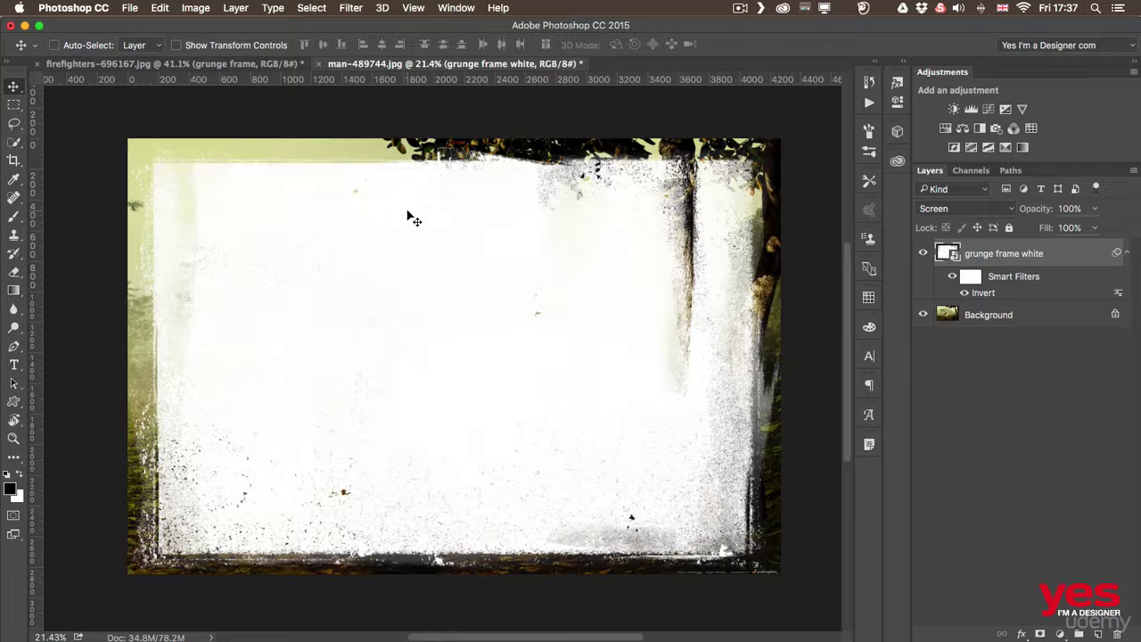
{"action": "left_click", "coordinate": [979, 208]}
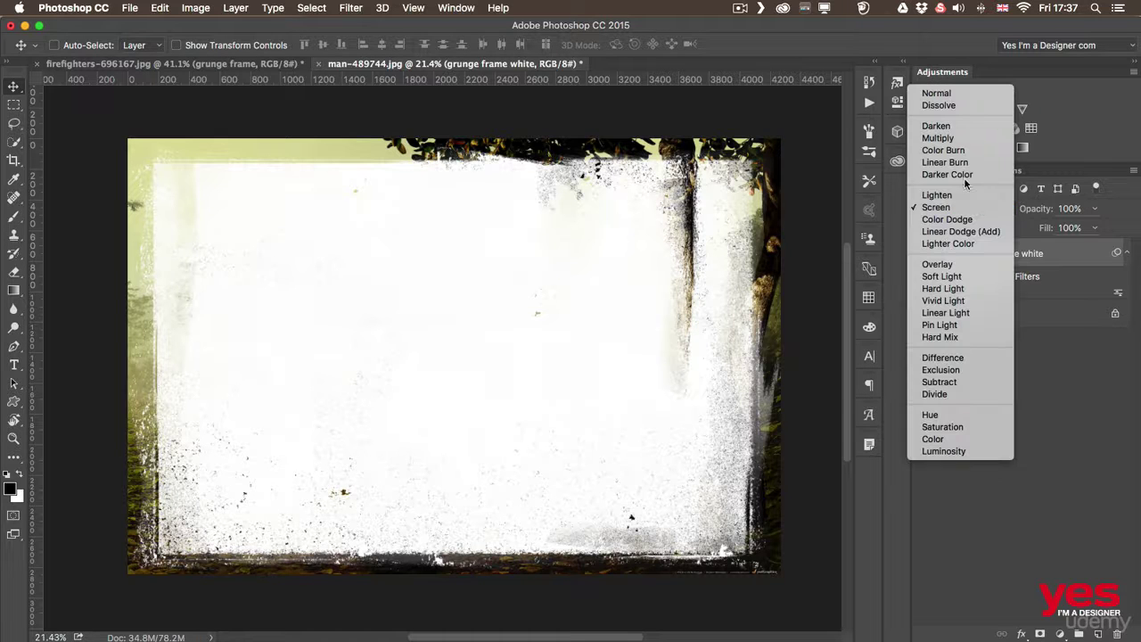
{"action": "left_click", "coordinate": [937, 138]}
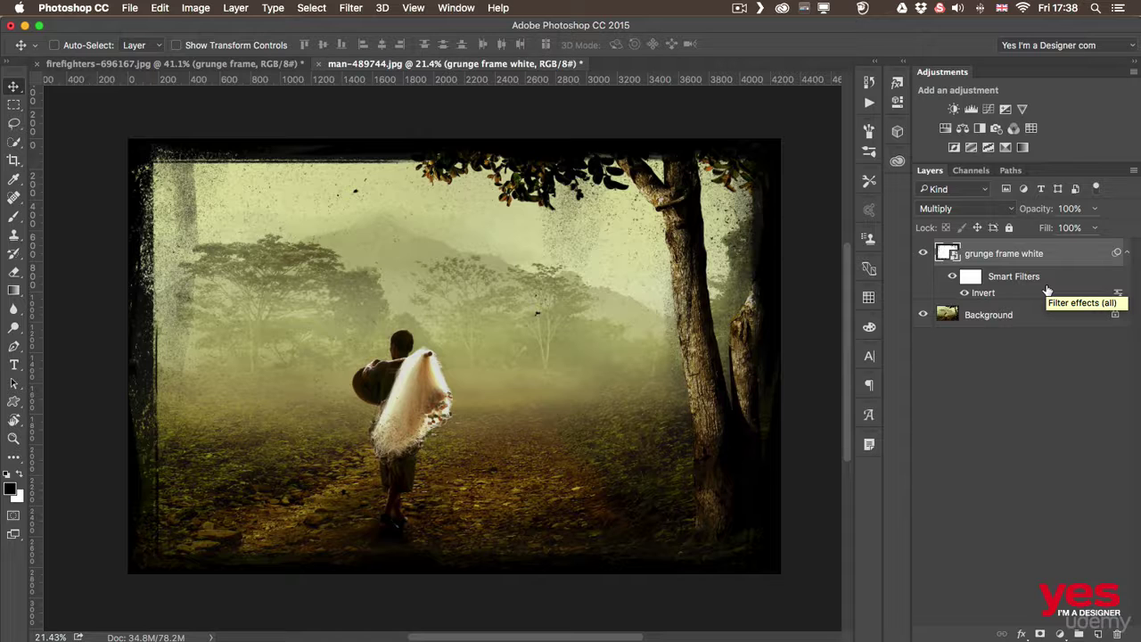
Step: Toggle the Invert filter off and on, hide all smart filters of the frame layer and set its blending mode to Screen
{"action": "left_click", "coordinate": [964, 292]}
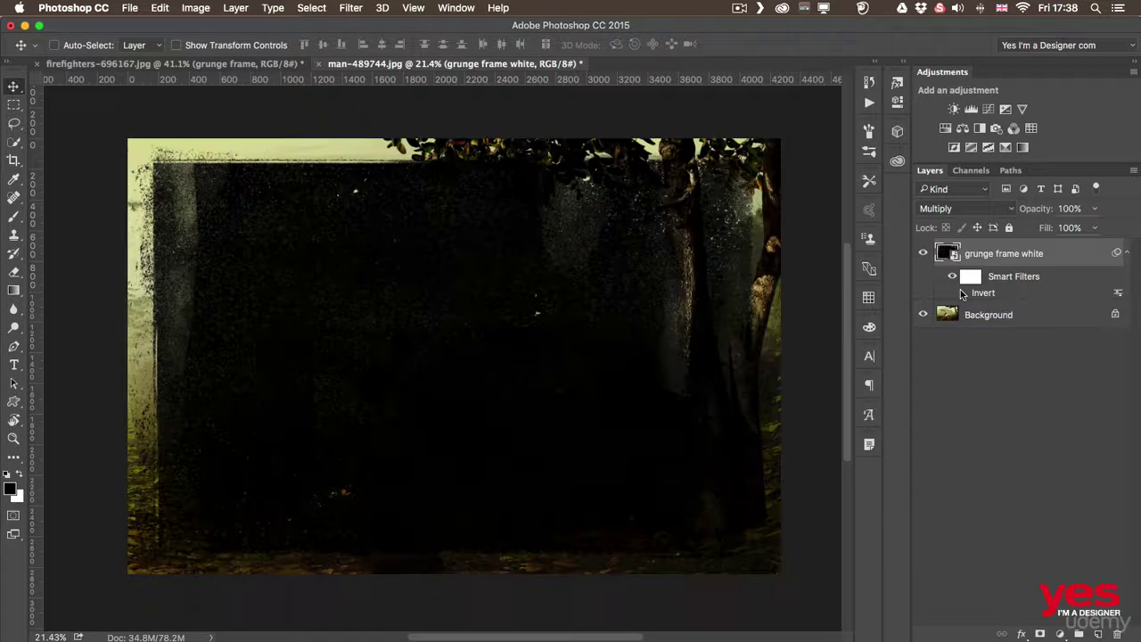
{"action": "left_click", "coordinate": [964, 293]}
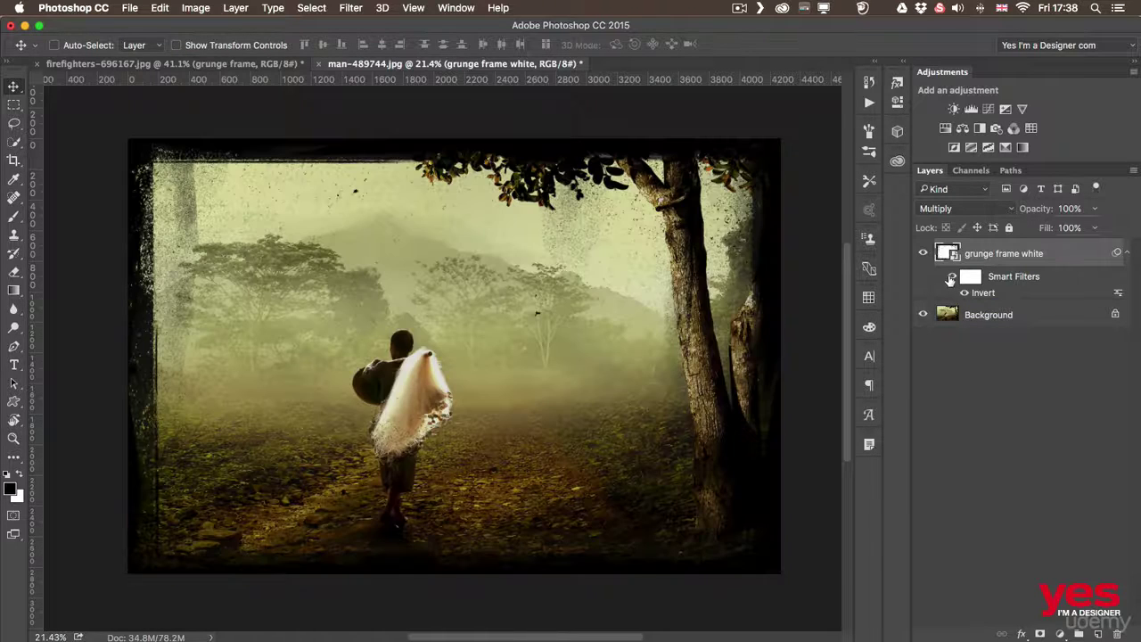
{"action": "left_click", "coordinate": [951, 279]}
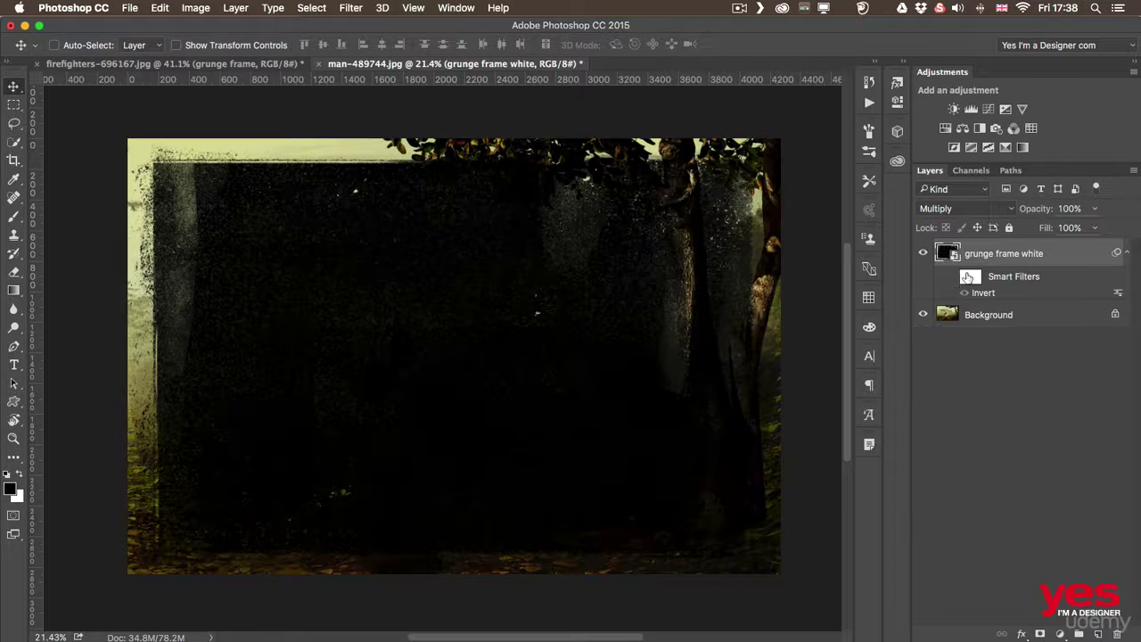
{"action": "left_click", "coordinate": [947, 209]}
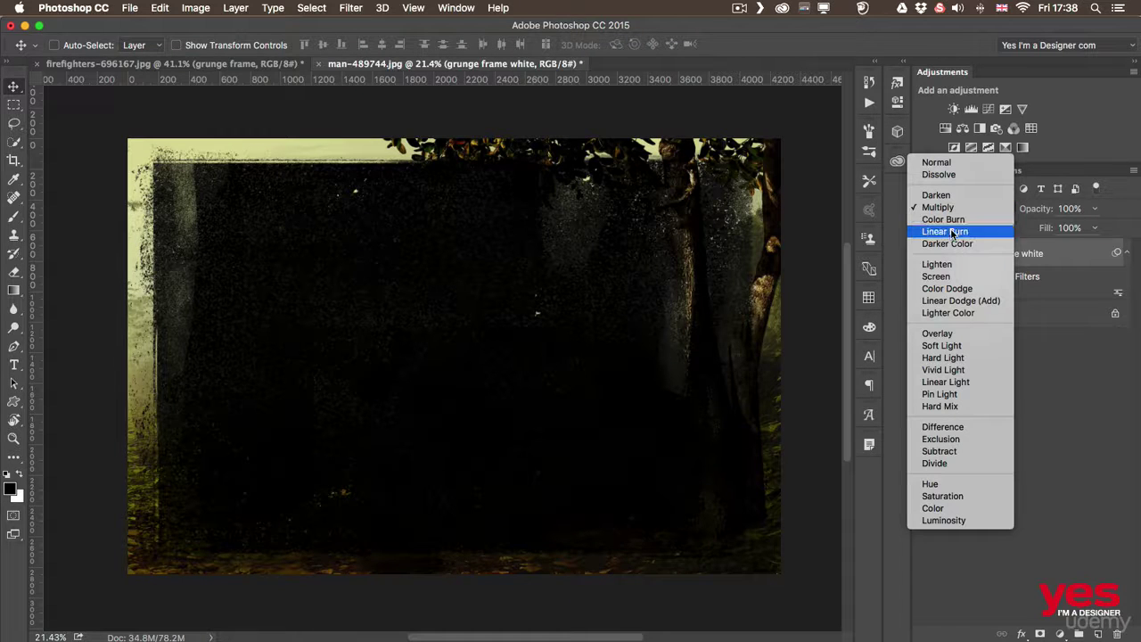
{"action": "left_click", "coordinate": [943, 277]}
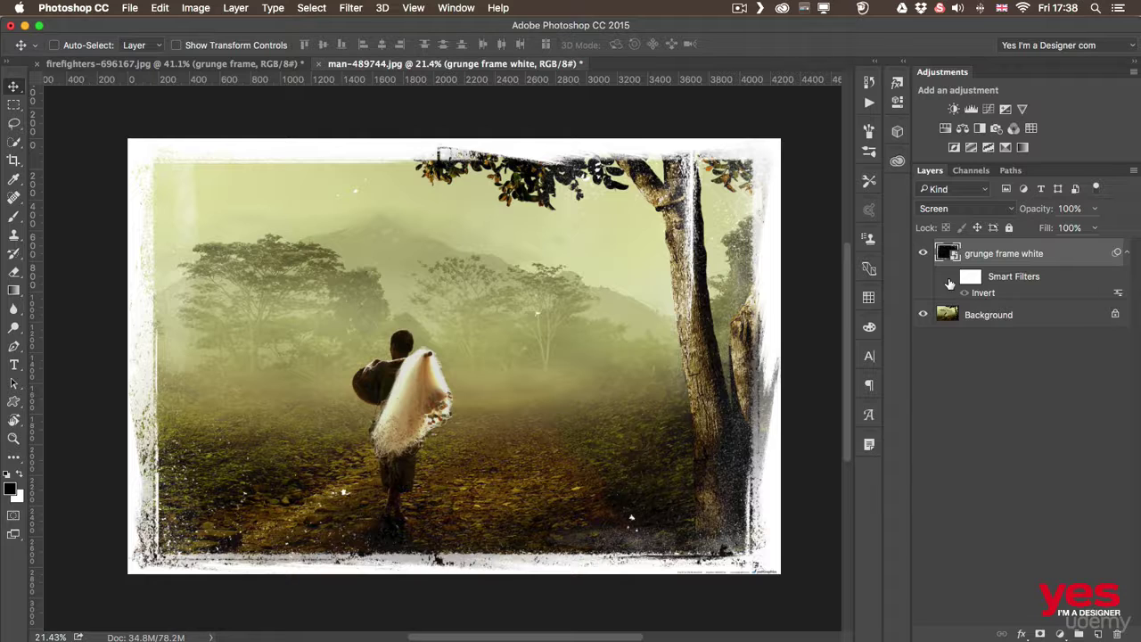
Step: Show the frame layer's smart filters again and set its blending mode back to Multiply
{"action": "left_click", "coordinate": [949, 283]}
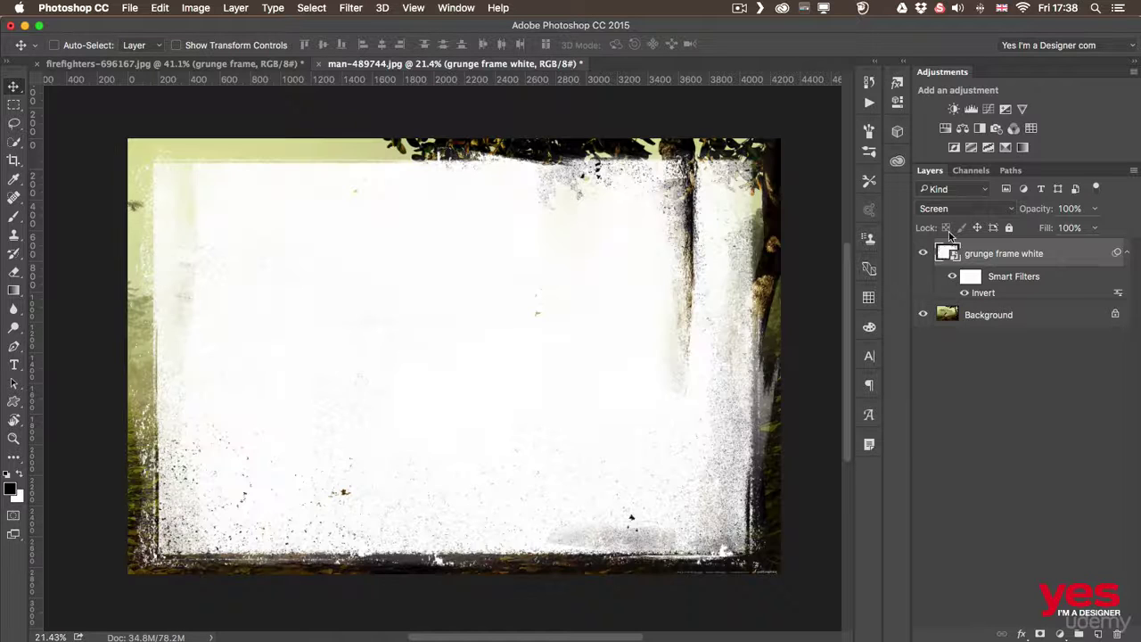
{"action": "left_click", "coordinate": [950, 208]}
{"action": "left_click", "coordinate": [938, 138]}
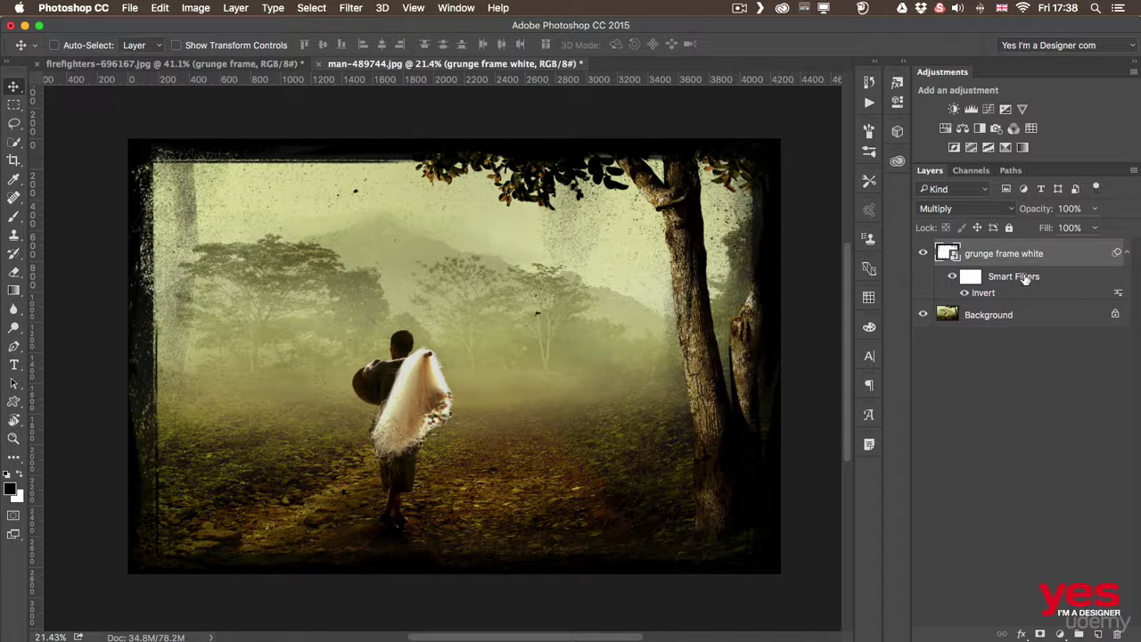
{"action": "right_click", "coordinate": [1066, 258]}
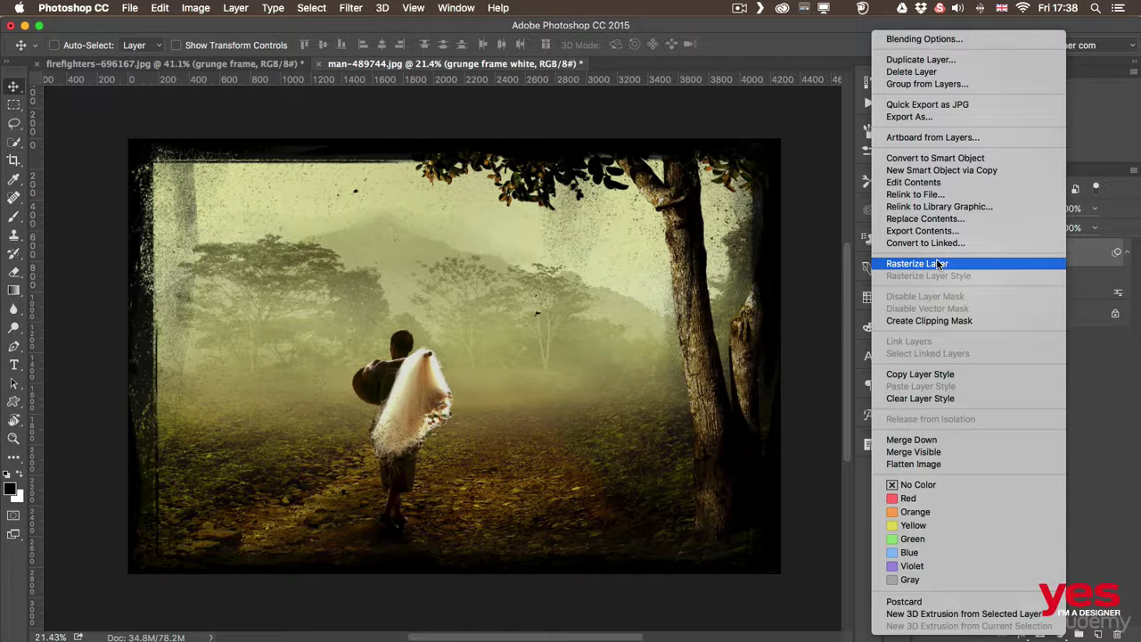
{"action": "left_click", "coordinate": [1125, 353]}
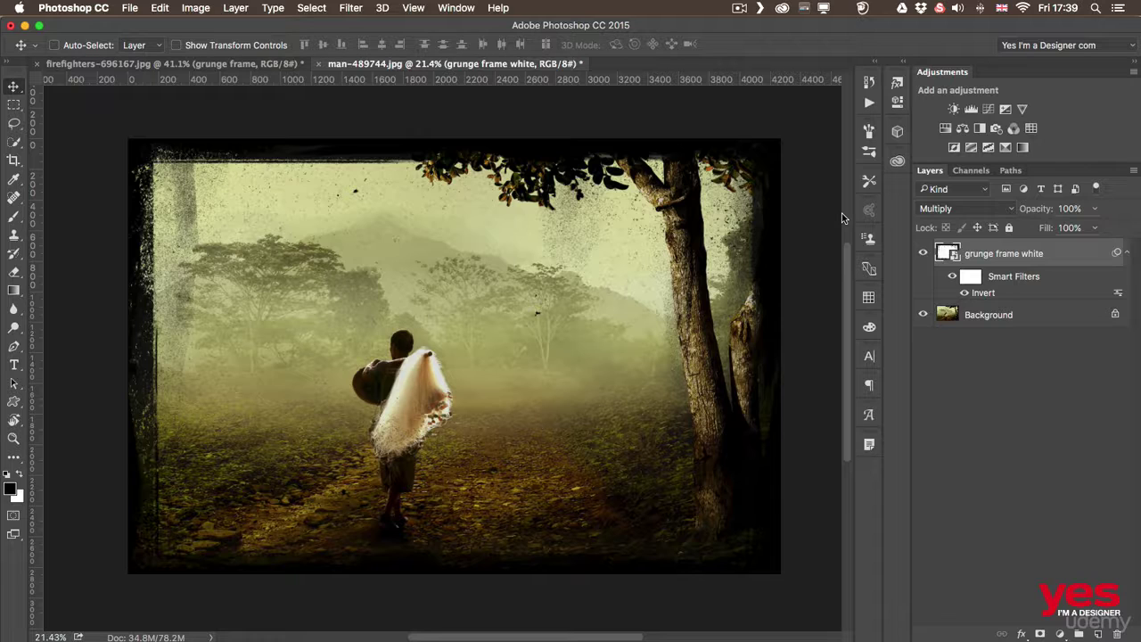
Step: Place the file paper texture.jpg from the Textures folder into the man photo as a new layer
{"action": "left_click", "coordinate": [129, 7]}
{"action": "mouse_move", "coordinate": [85, 7]}
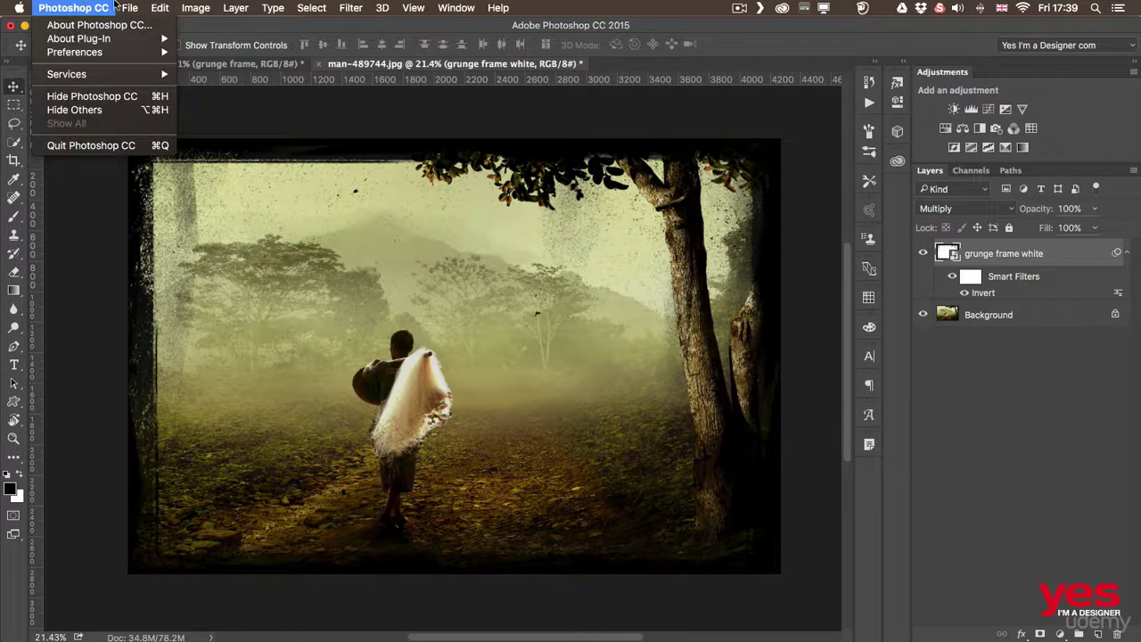
{"action": "mouse_move", "coordinate": [129, 7]}
{"action": "left_click", "coordinate": [184, 269]}
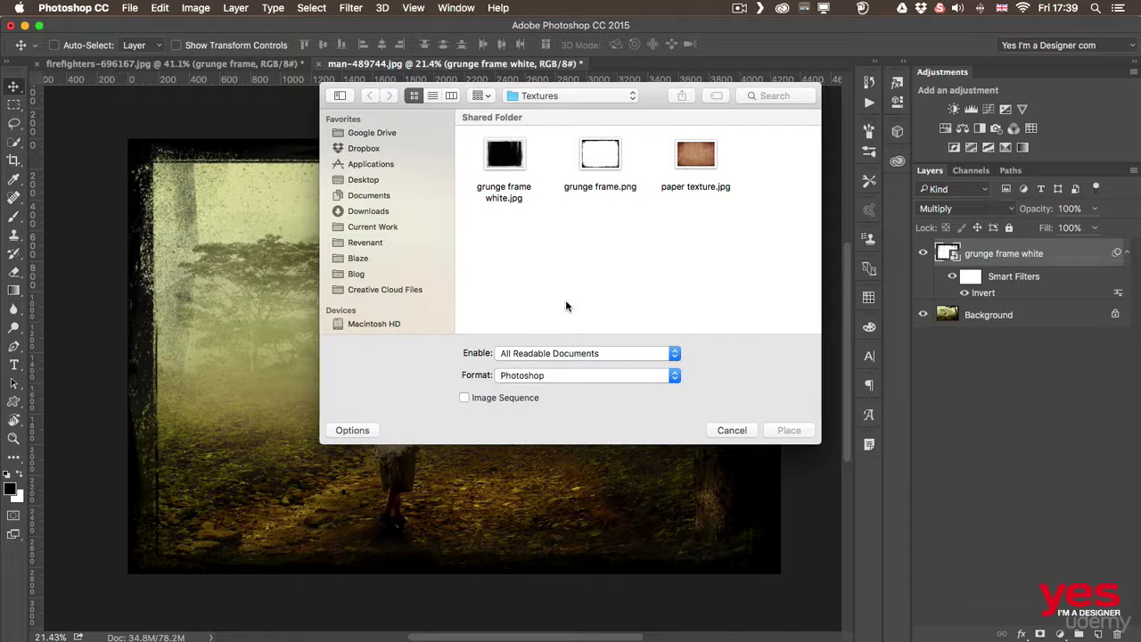
{"action": "left_click", "coordinate": [695, 158]}
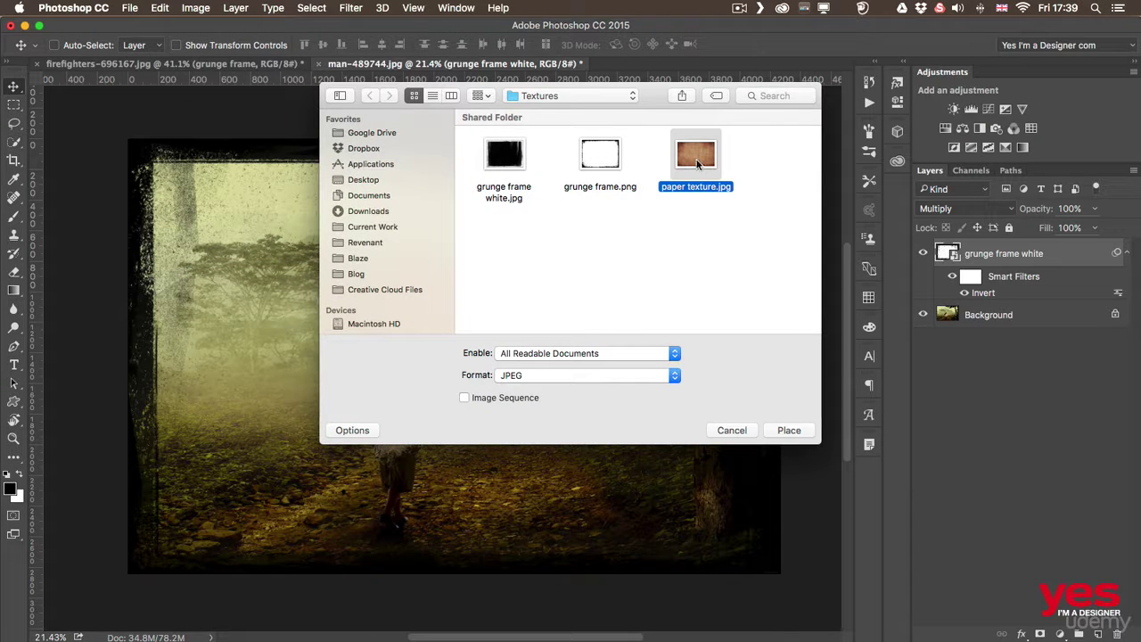
{"action": "left_click", "coordinate": [790, 431]}
Step: Move and scale the placed paper texture to cover the whole photo, and set its blending mode to Overlay
{"action": "left_click_drag", "start_coordinate": [506, 355], "coordinate": [321, 243]}
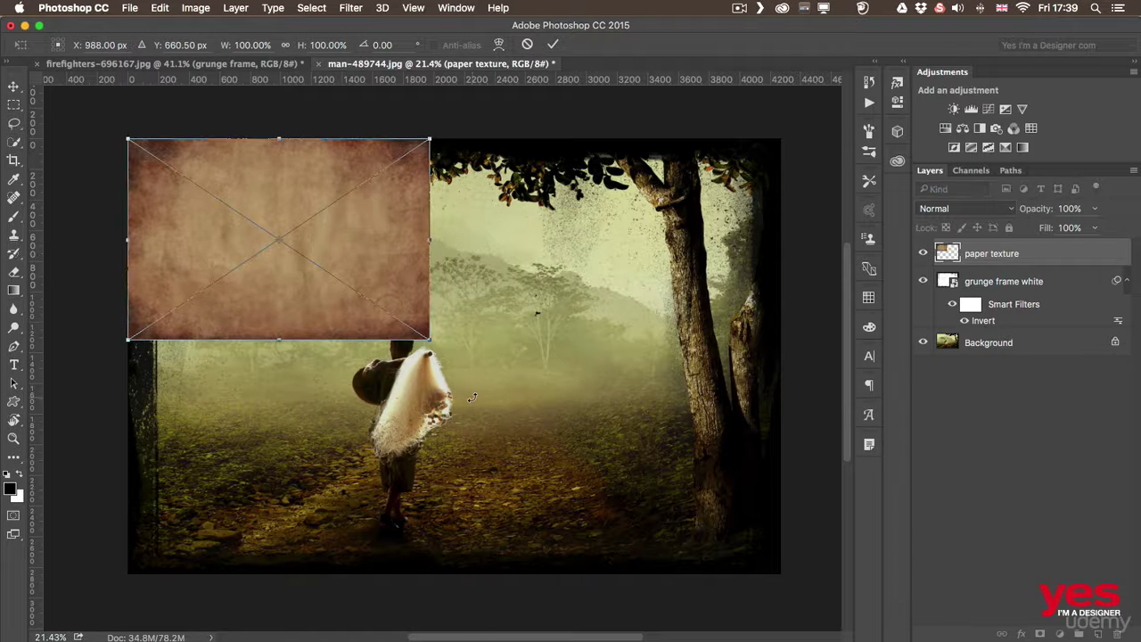
{"action": "left_click_drag", "start_coordinate": [431, 340], "coordinate": [779, 572]}
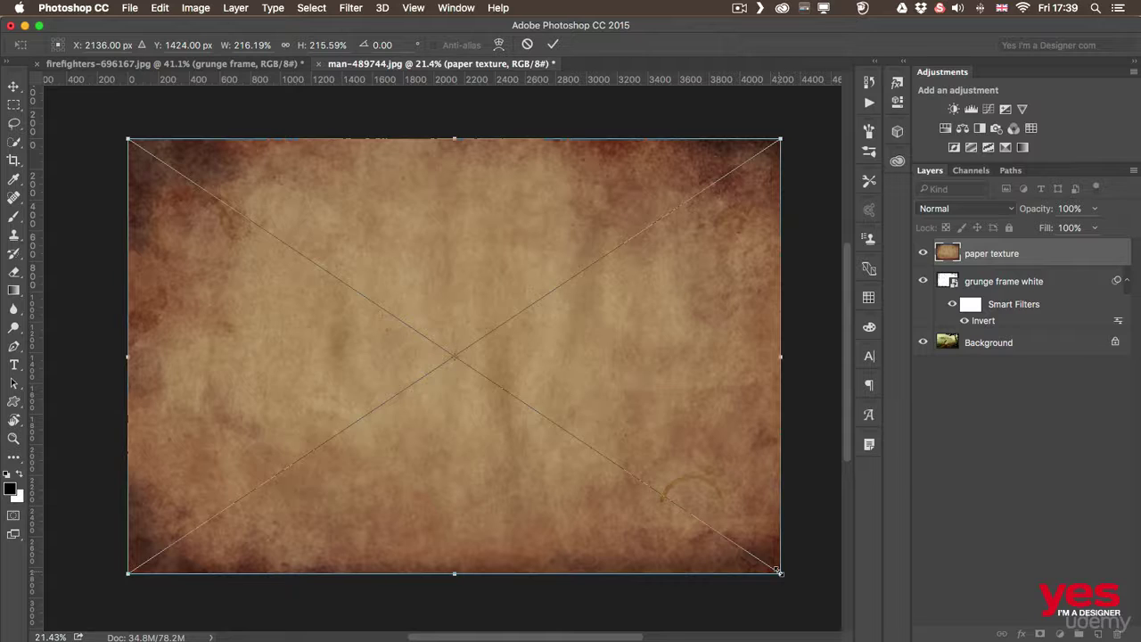
{"action": "key", "text": "Return"}
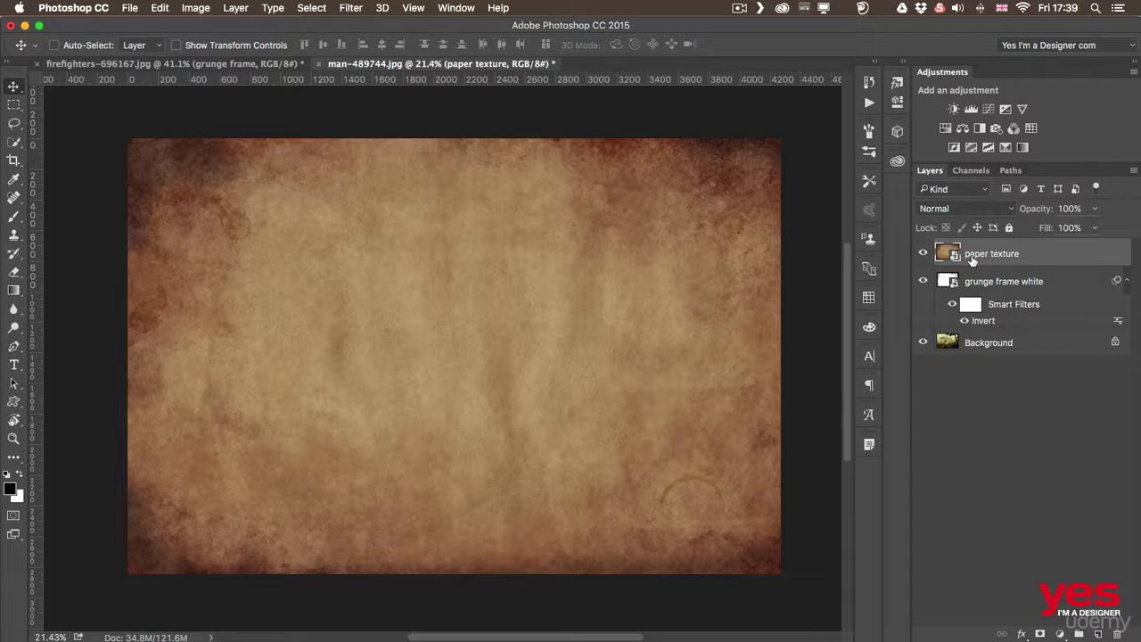
{"action": "left_click", "coordinate": [947, 210]}
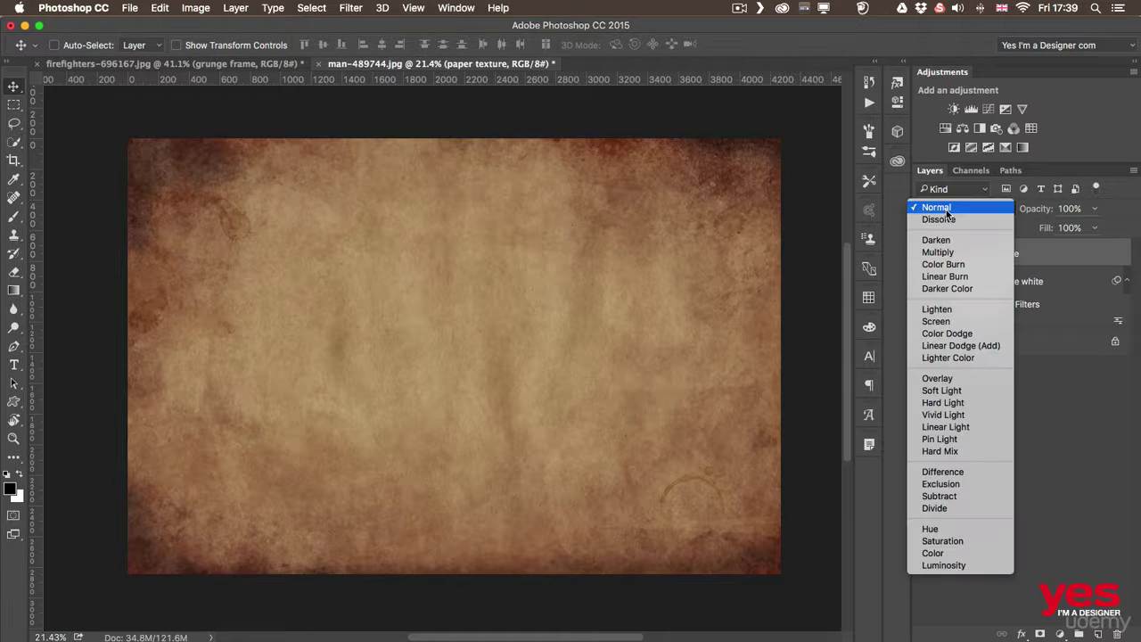
{"action": "left_click", "coordinate": [943, 379]}
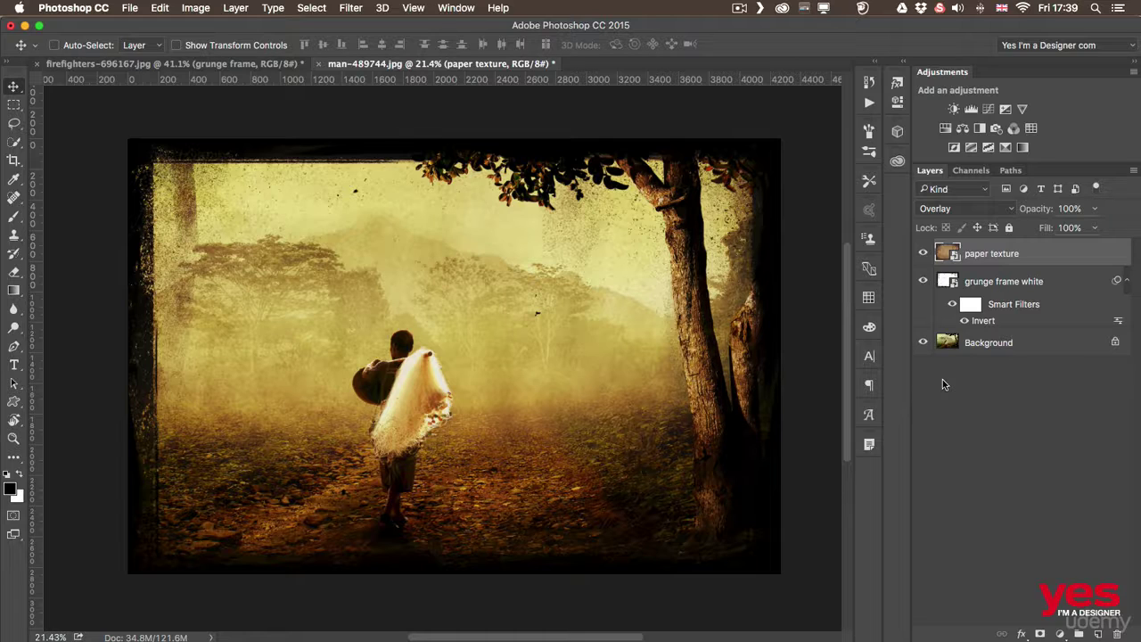
Step: Compare the photo with and without the paper texture while the grunge frame white layer is hidden, and show both layers again
{"action": "left_click", "coordinate": [924, 284]}
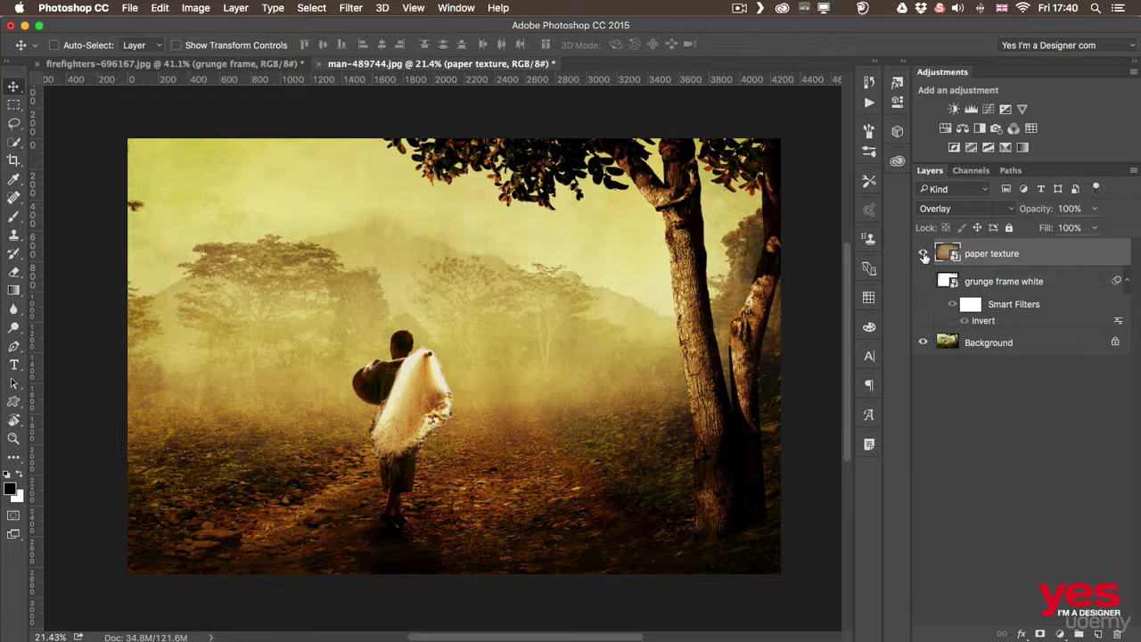
{"action": "left_click", "coordinate": [924, 255]}
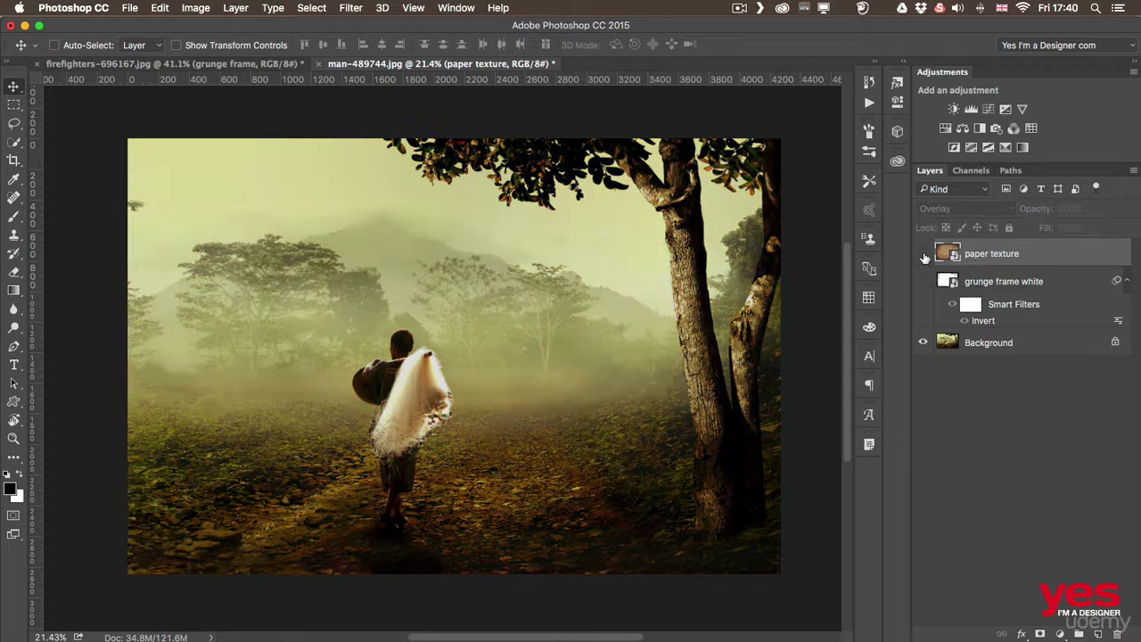
{"action": "left_click", "coordinate": [924, 255]}
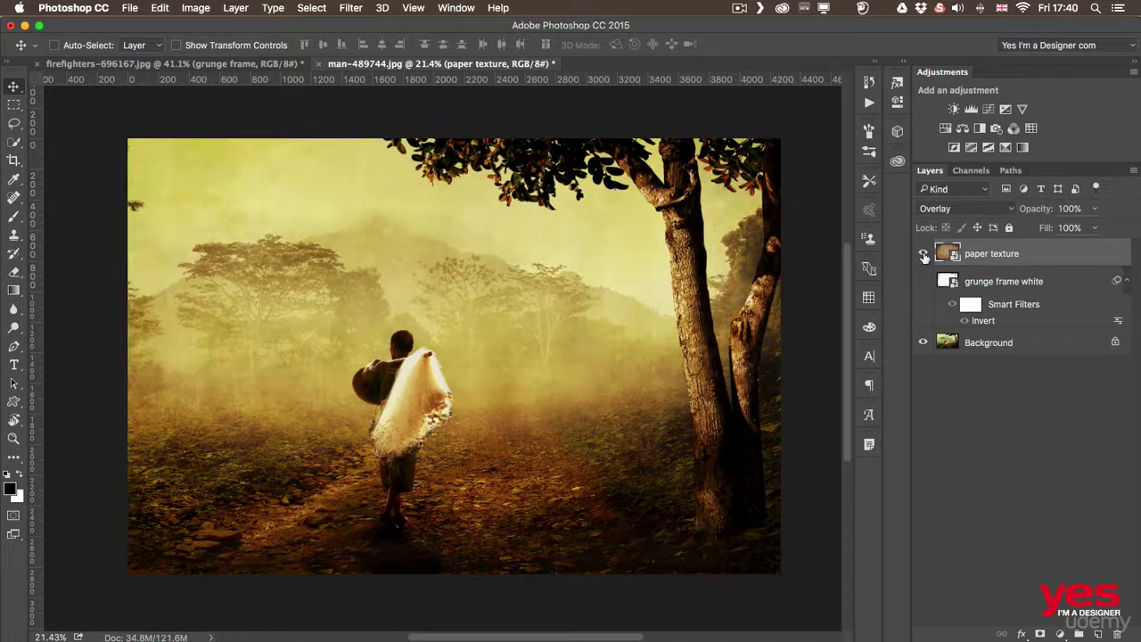
{"action": "left_click", "coordinate": [924, 255]}
{"action": "left_click", "coordinate": [923, 255]}
{"action": "mouse_move", "coordinate": [652, 339]}
{"action": "left_mouse_down"}
{"action": "mouse_move", "coordinate": [587, 250]}
{"action": "mouse_move", "coordinate": [522, 201]}
{"action": "mouse_move", "coordinate": [444, 205]}
{"action": "mouse_move", "coordinate": [426, 284]}
{"action": "mouse_move", "coordinate": [605, 459]}
{"action": "mouse_move", "coordinate": [701, 383]}
{"action": "mouse_move", "coordinate": [692, 294]}
{"action": "mouse_move", "coordinate": [624, 243]}
{"action": "mouse_move", "coordinate": [462, 227]}
{"action": "mouse_move", "coordinate": [377, 245]}
{"action": "mouse_move", "coordinate": [316, 190]}
{"action": "mouse_move", "coordinate": [295, 194]}
{"action": "mouse_move", "coordinate": [426, 214]}
{"action": "mouse_move", "coordinate": [651, 343]}
{"action": "left_mouse_up"}
{"action": "left_click", "coordinate": [922, 282]}
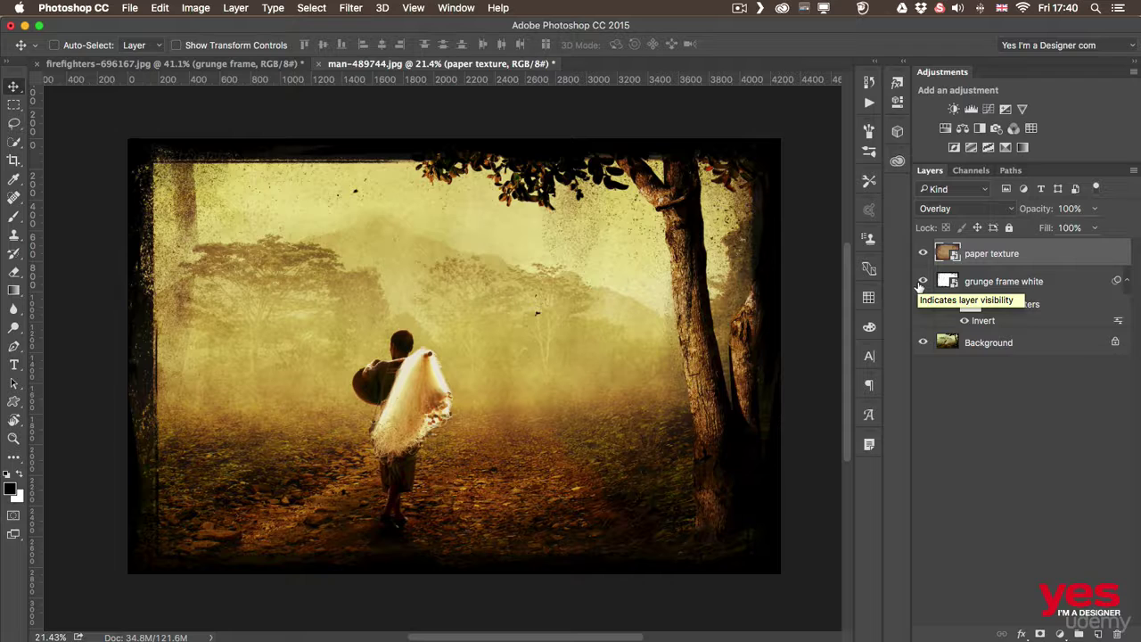
Step: Select the grunge frame white layer and review the list of blending modes, keeping Multiply
{"action": "left_click", "coordinate": [1067, 282]}
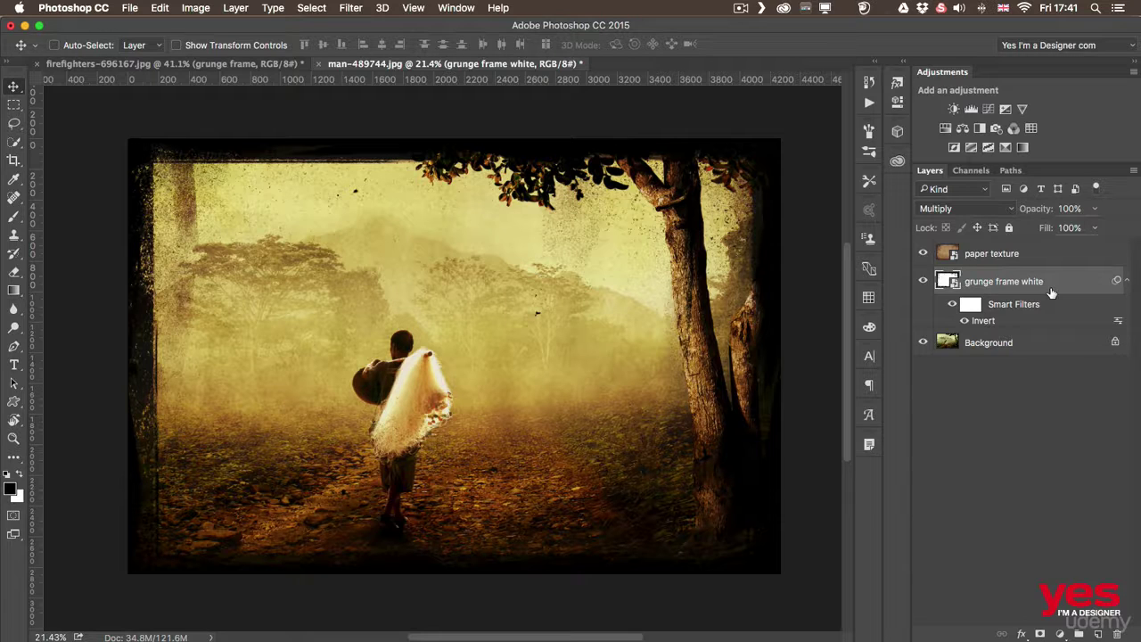
{"action": "left_click", "coordinate": [968, 209]}
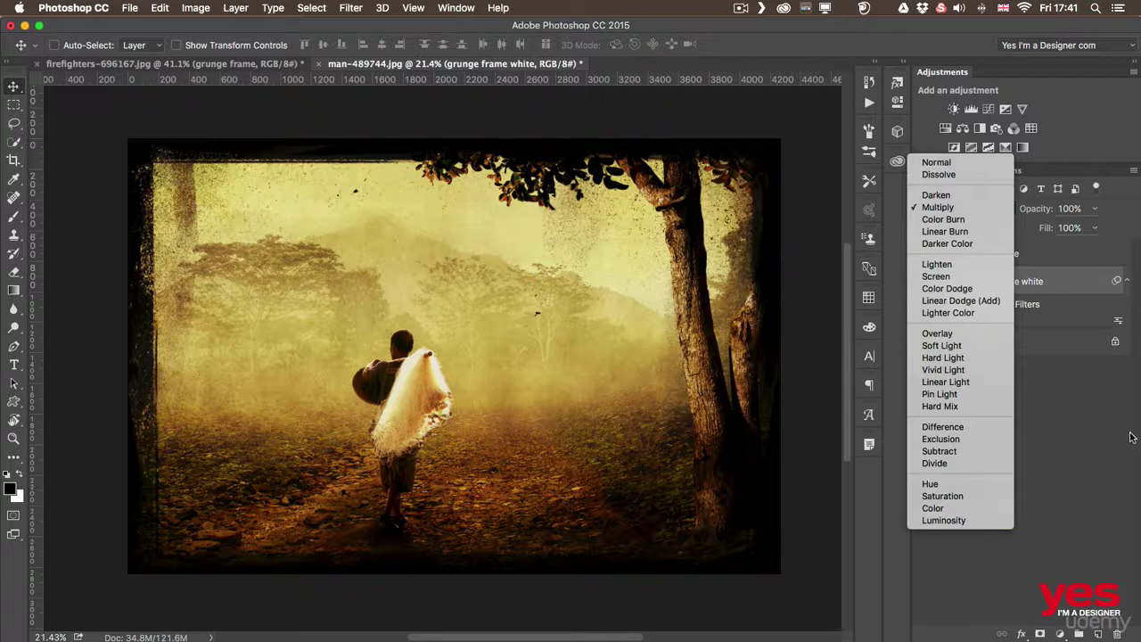
{"action": "left_click", "coordinate": [1076, 412]}
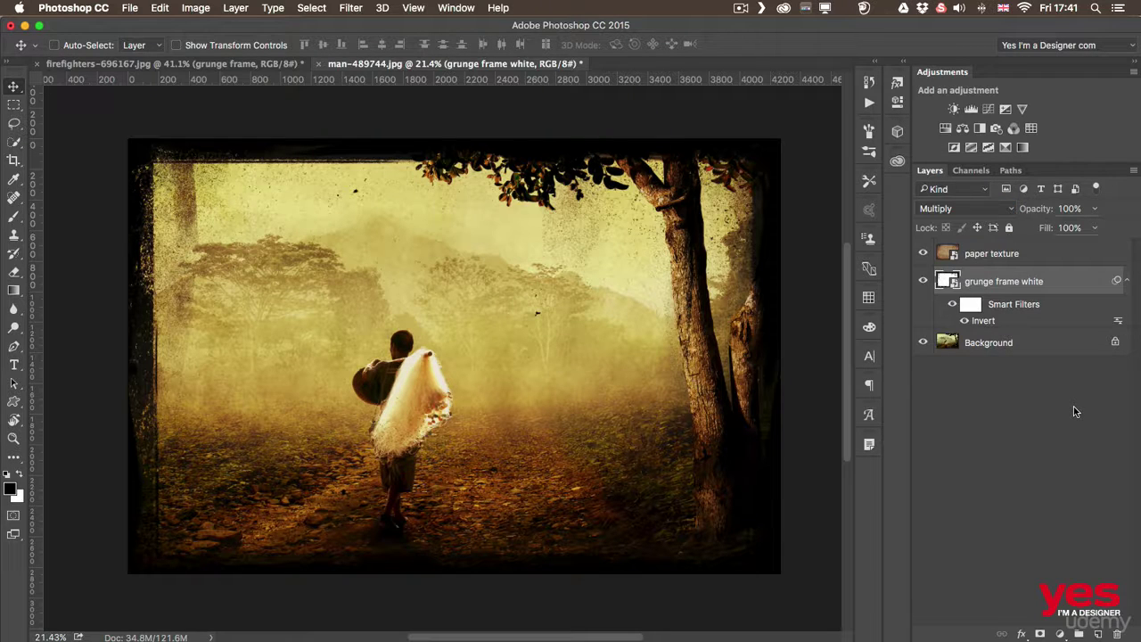